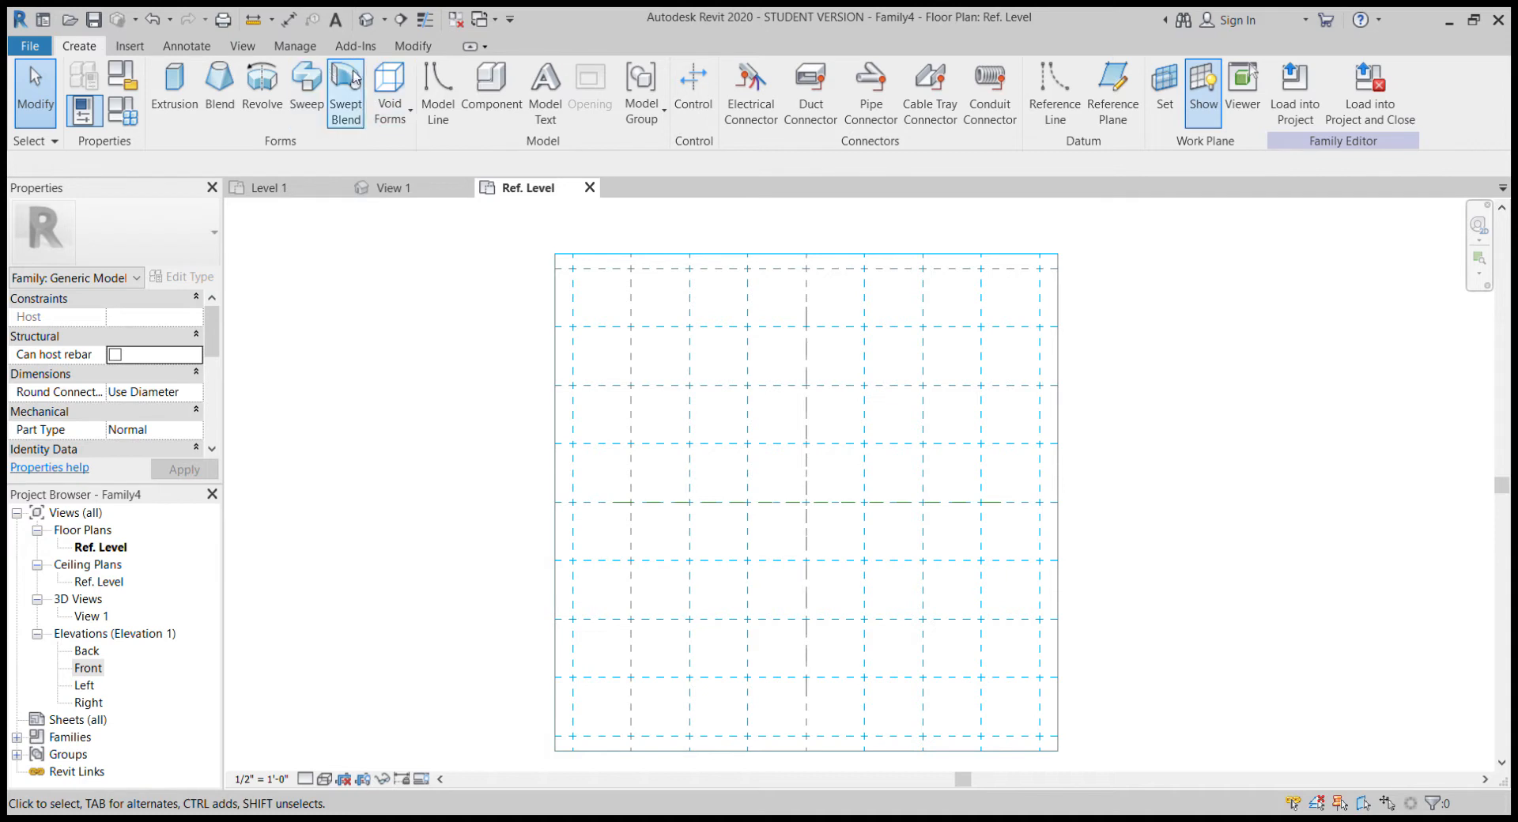
# Start a new swept blend in the Ref. Level plan view.
pyautogui.click(362, 87)
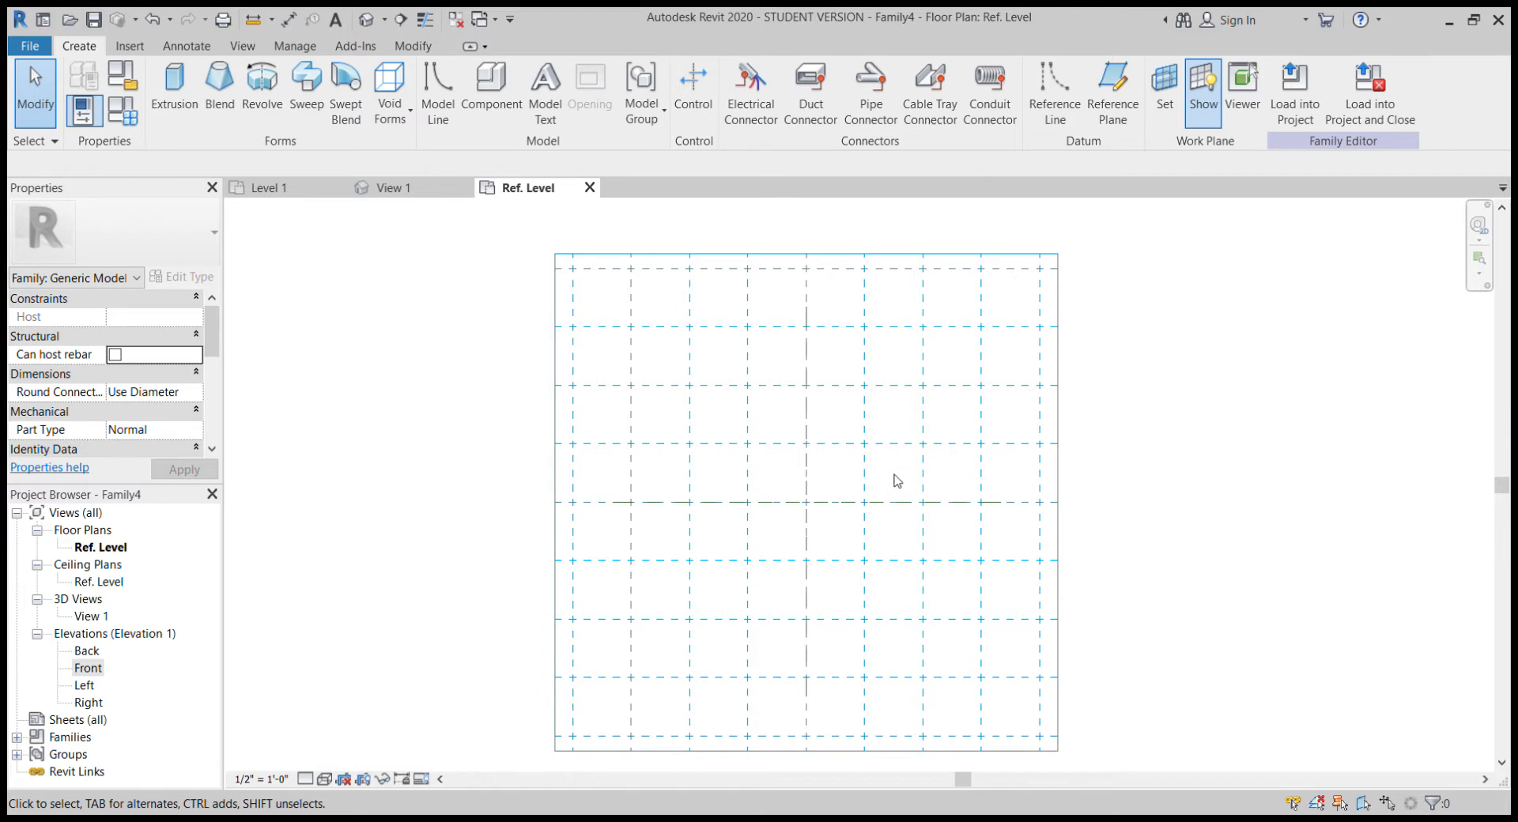
pyautogui.moveTo(898, 480); pyautogui.dragTo(859, 441, button='middle')
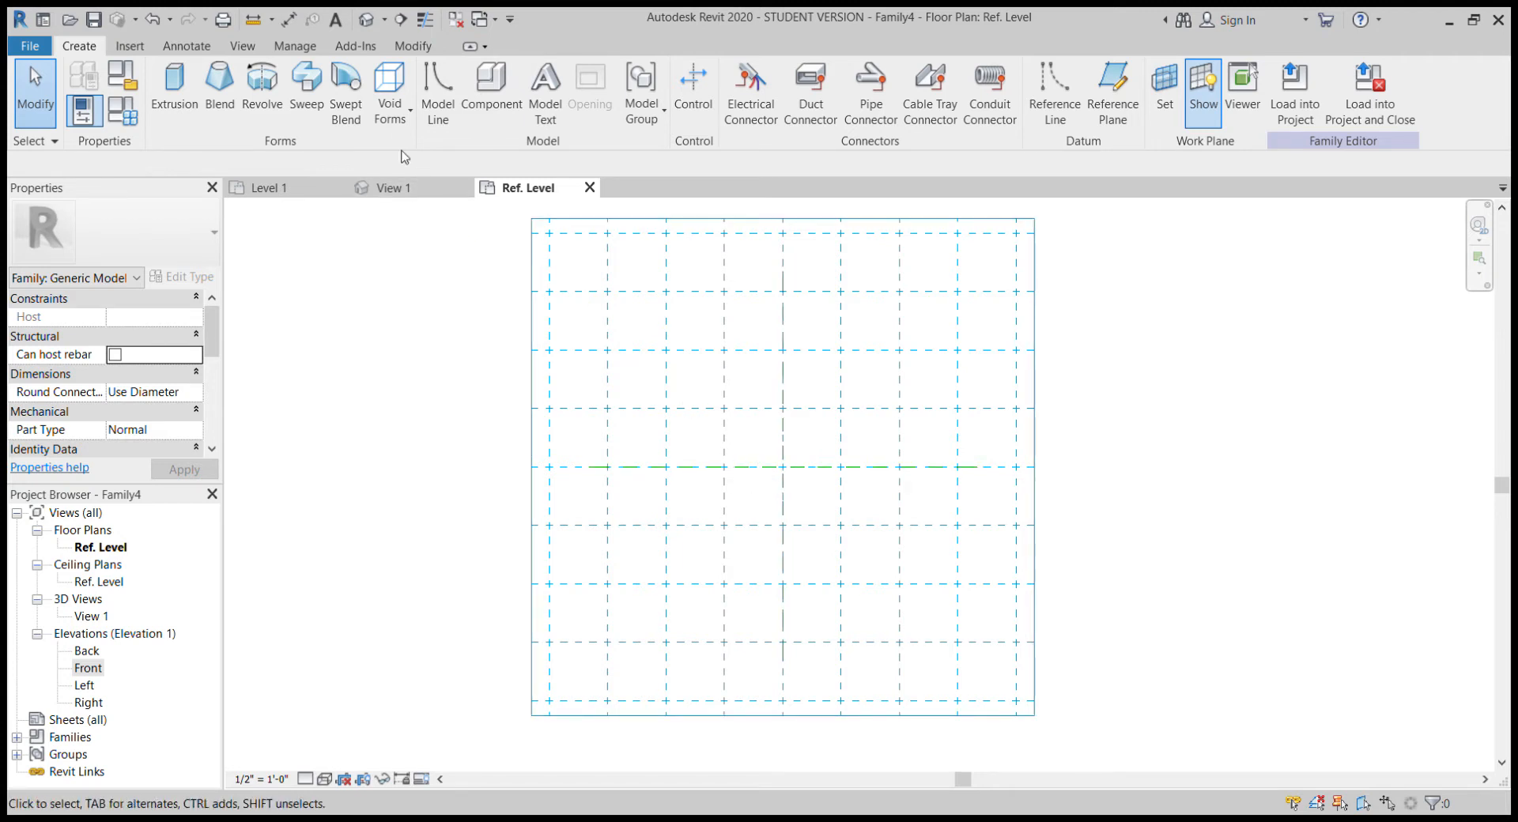
pyautogui.click(346, 86)
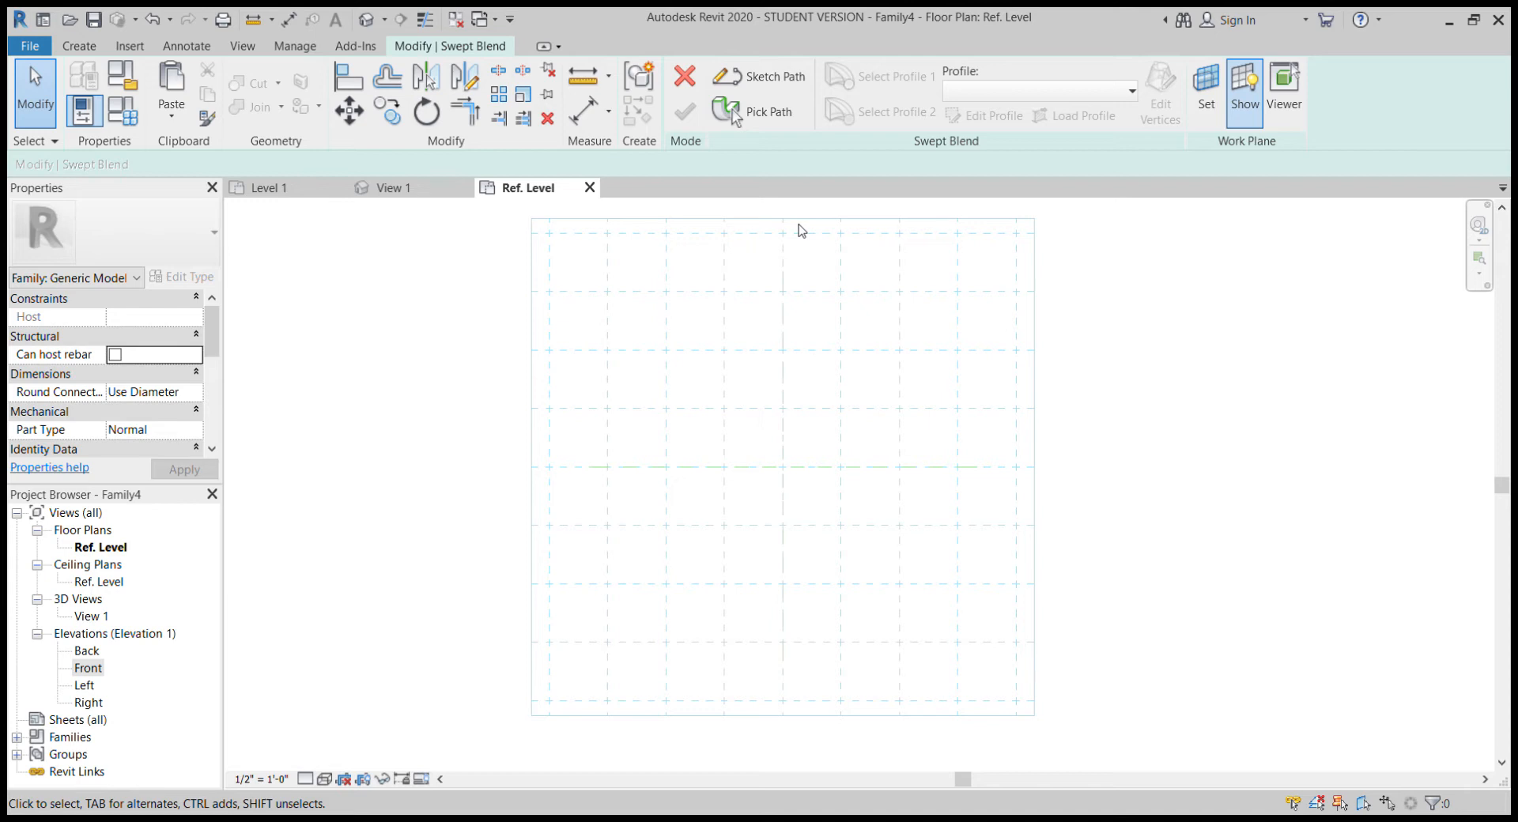
# Try to sketch a stepped swept blend path of five connected one-grid-square line segments.
pyautogui.click(774, 79)
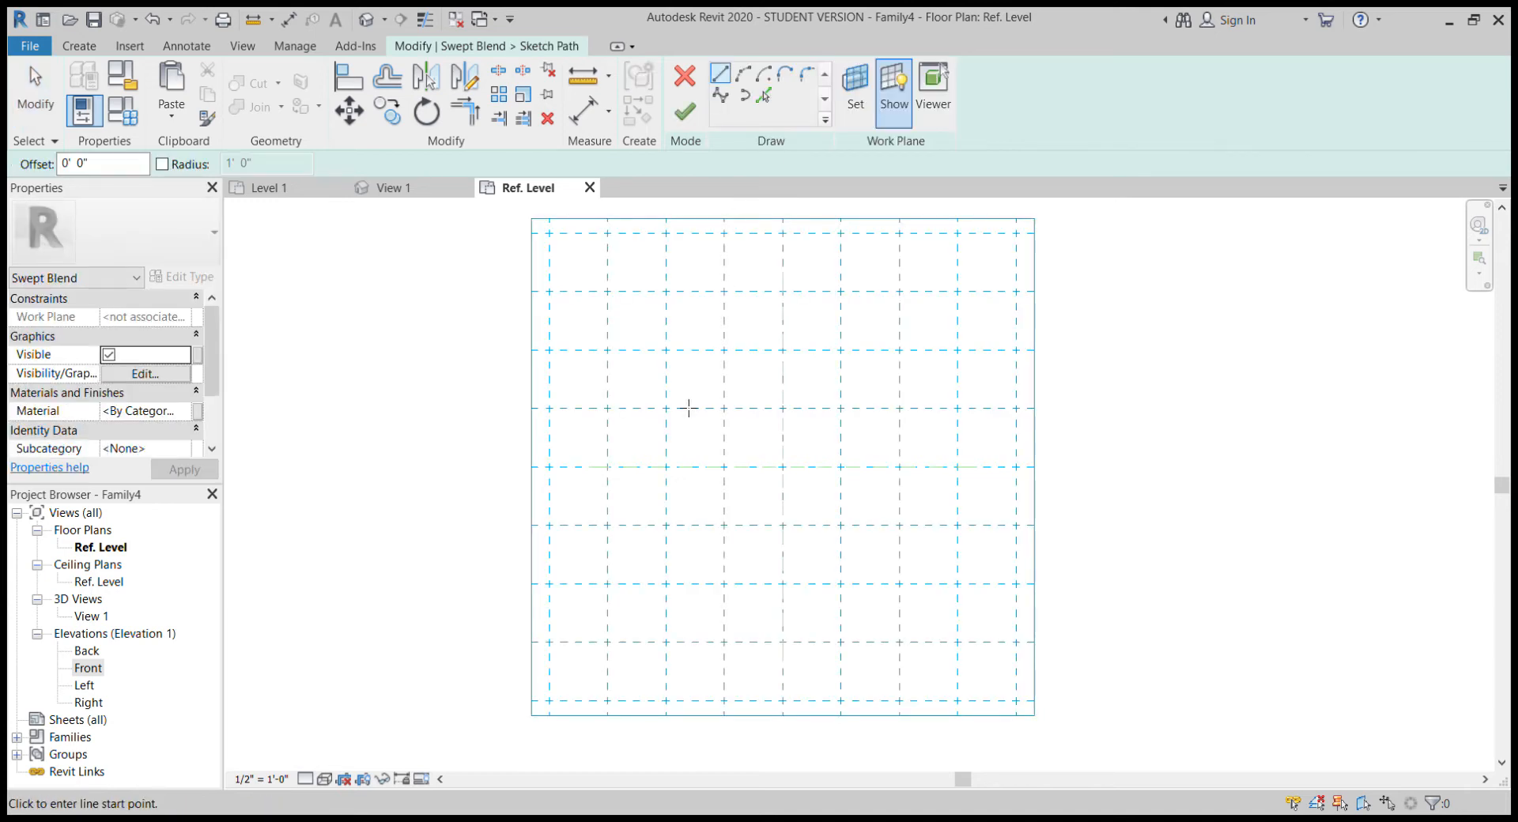
pyautogui.click(607, 351)
pyautogui.click(666, 350)
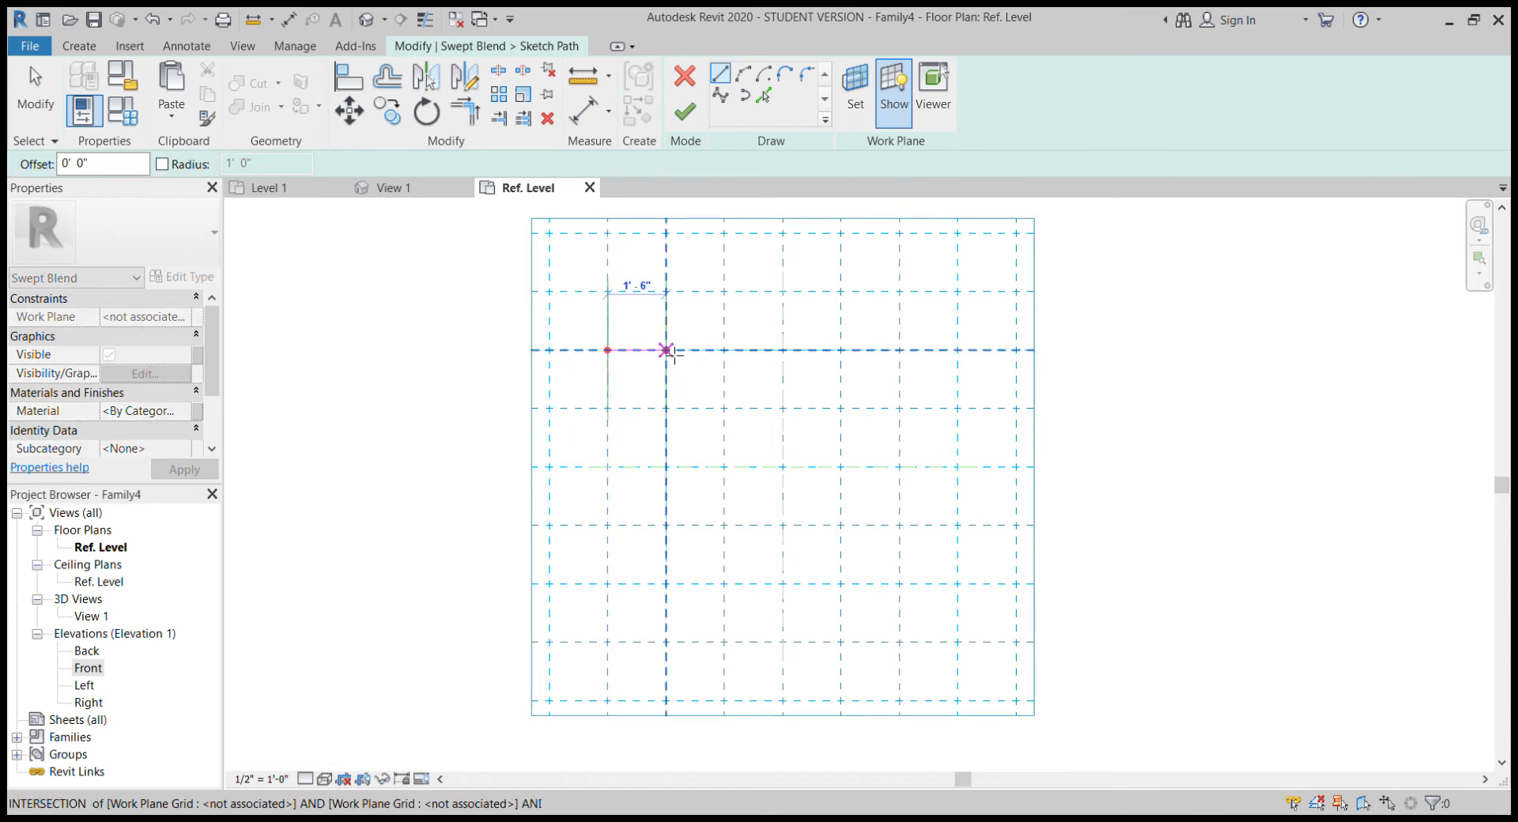
pyautogui.click(665, 409)
pyautogui.click(724, 409)
pyautogui.click(725, 468)
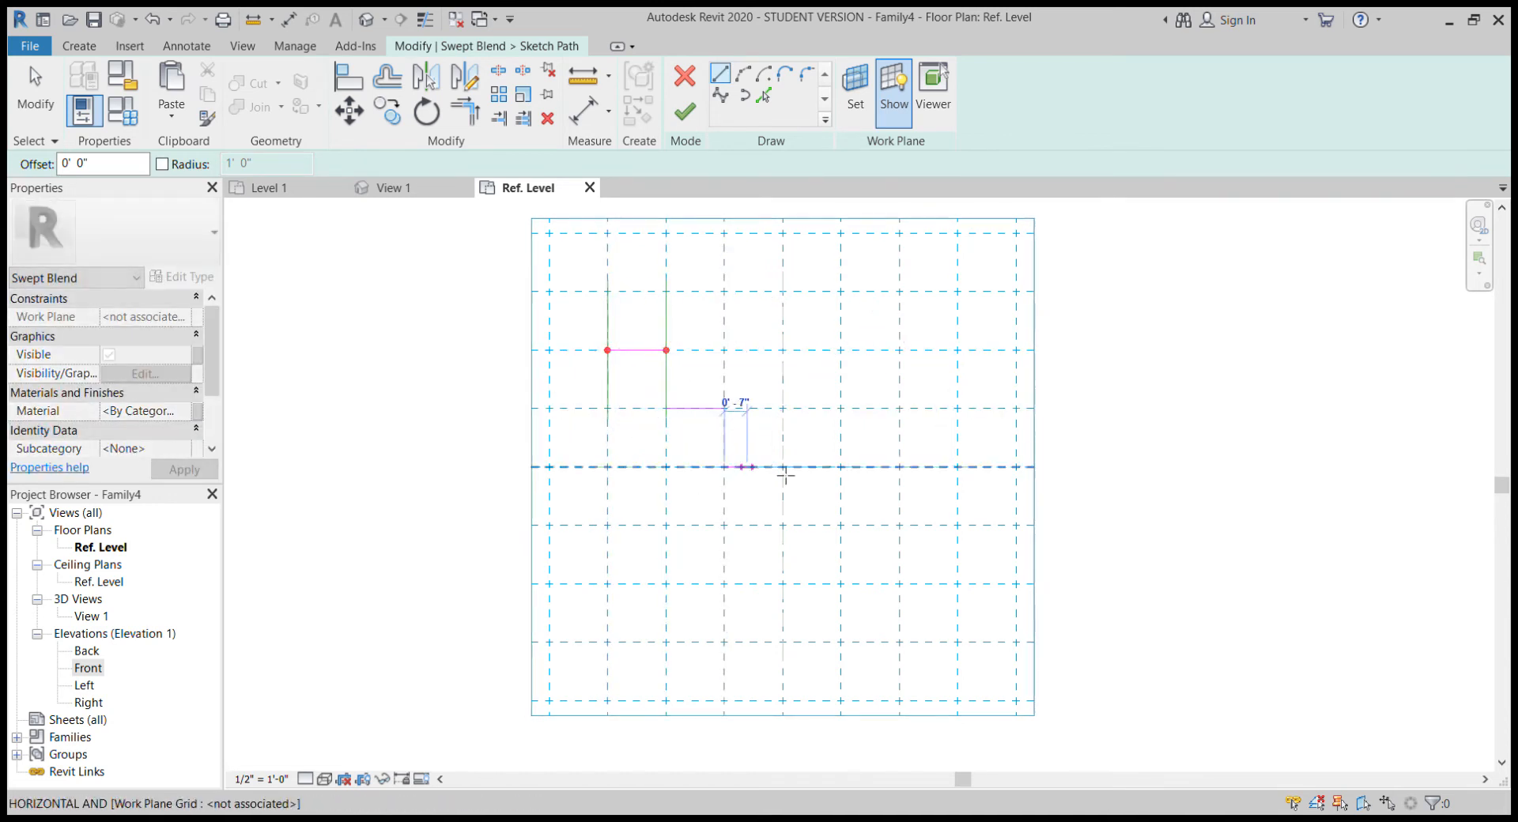
pyautogui.click(783, 467)
pyautogui.click(685, 111)
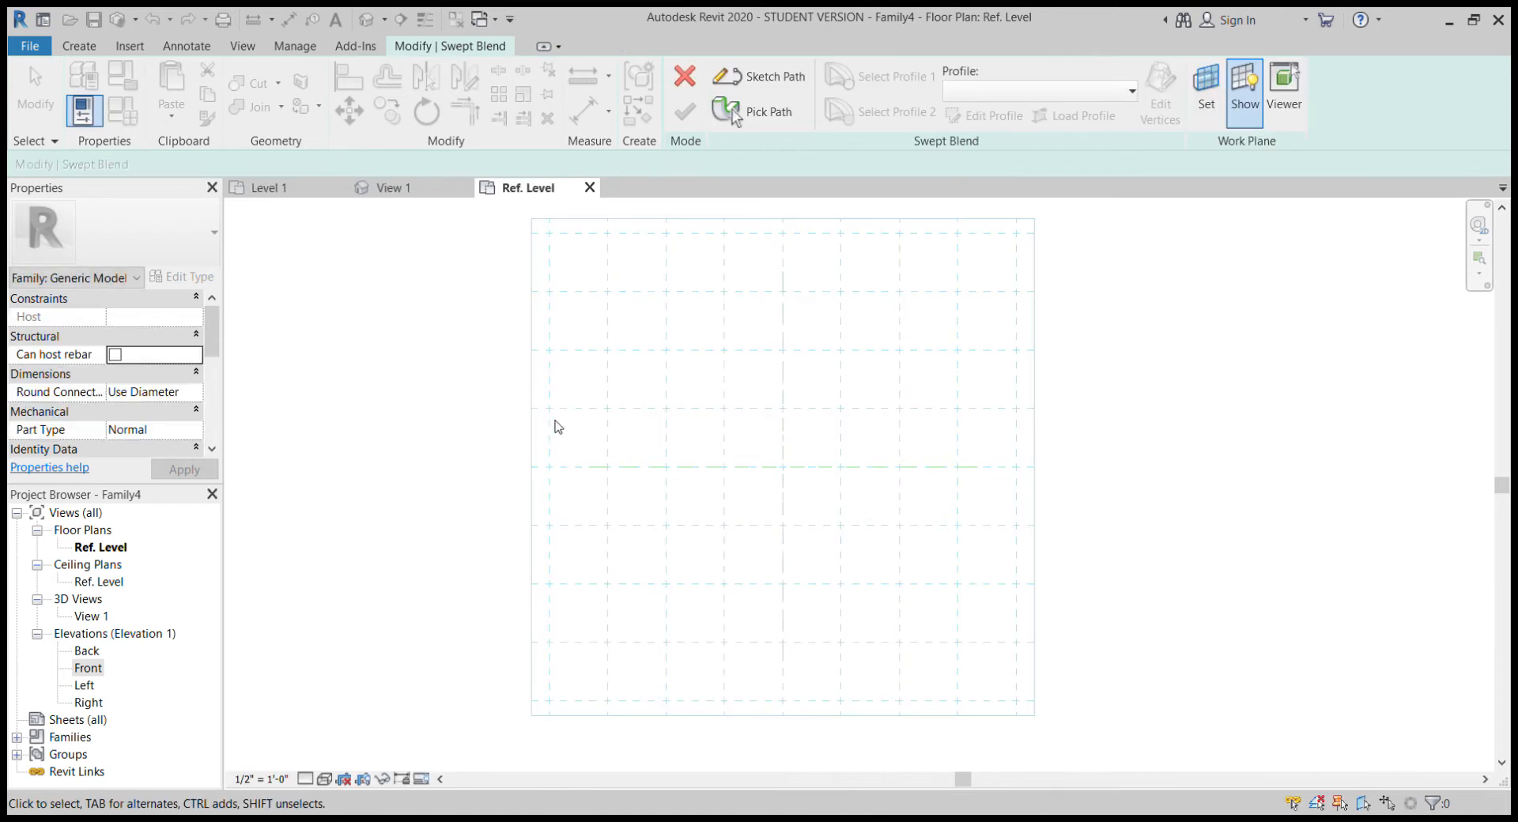
# Sketch a six-point S-shaped spline path from the upper-left to the lower-right of the work plane grid and finish the path.
pyautogui.click(743, 75)
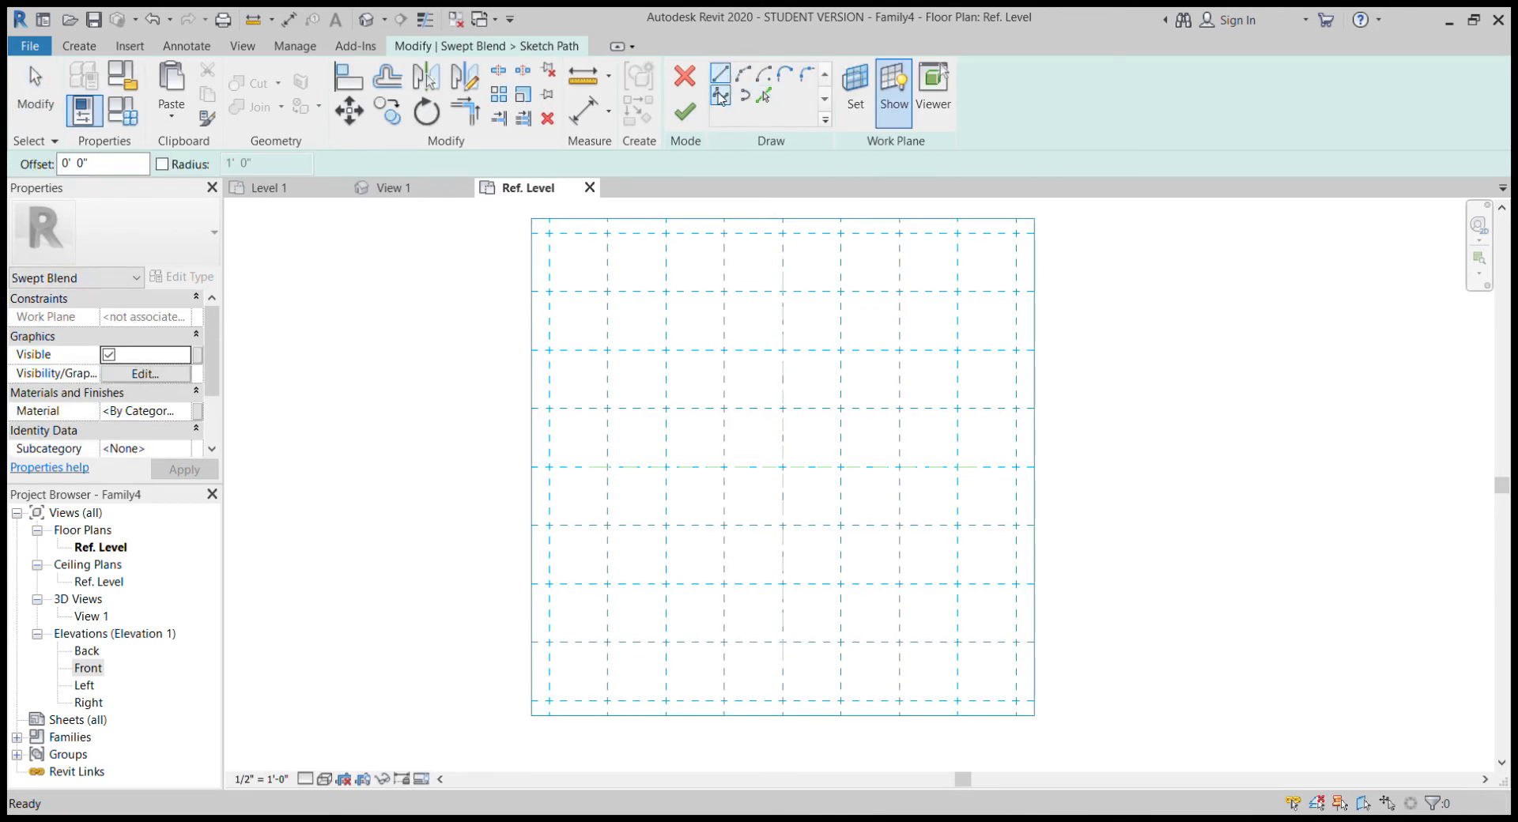
pyautogui.click(720, 95)
pyautogui.click(608, 292)
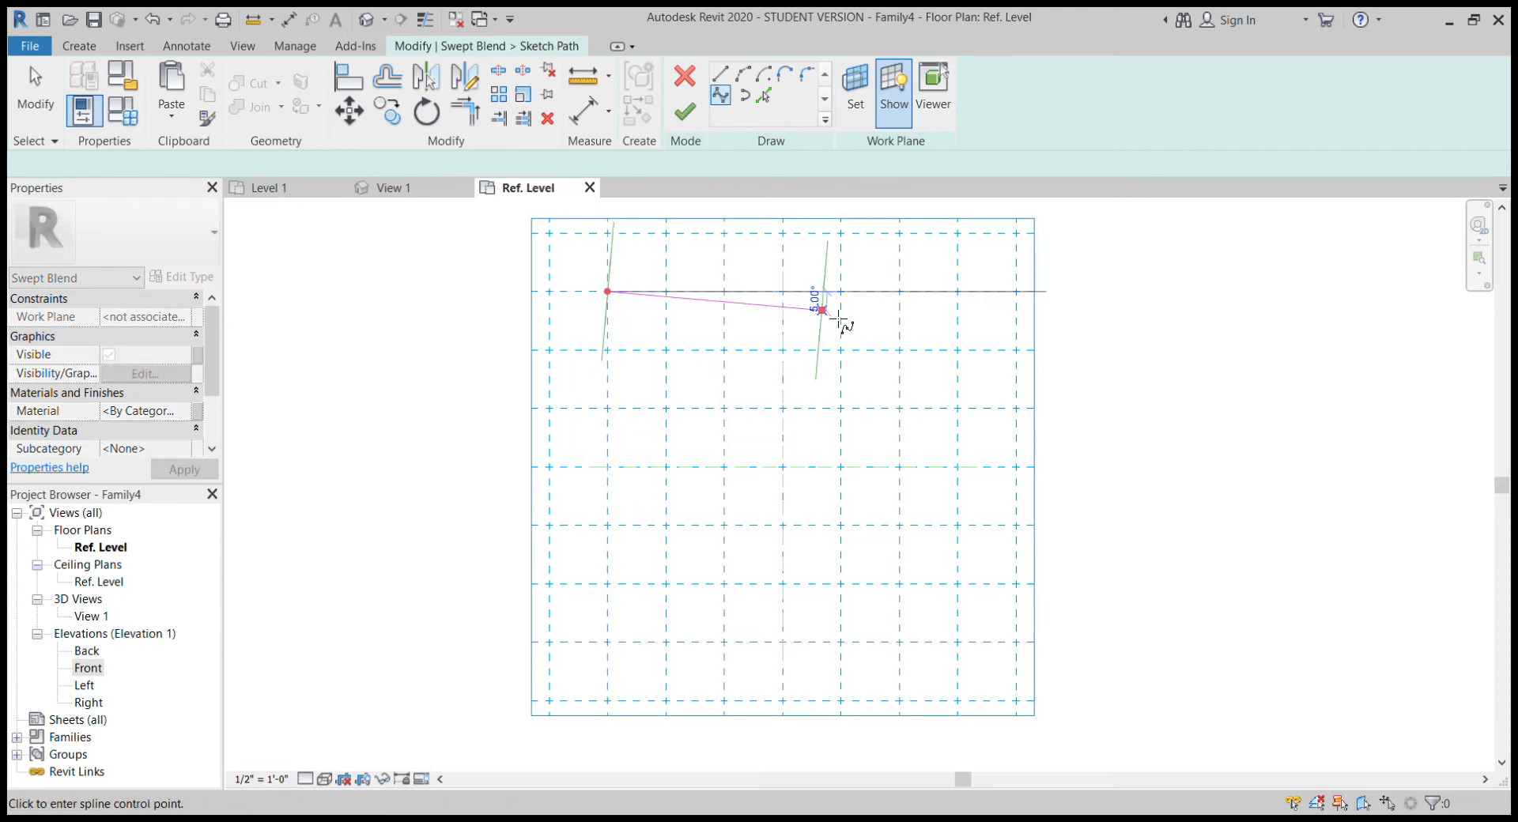
pyautogui.click(840, 312)
pyautogui.click(687, 567)
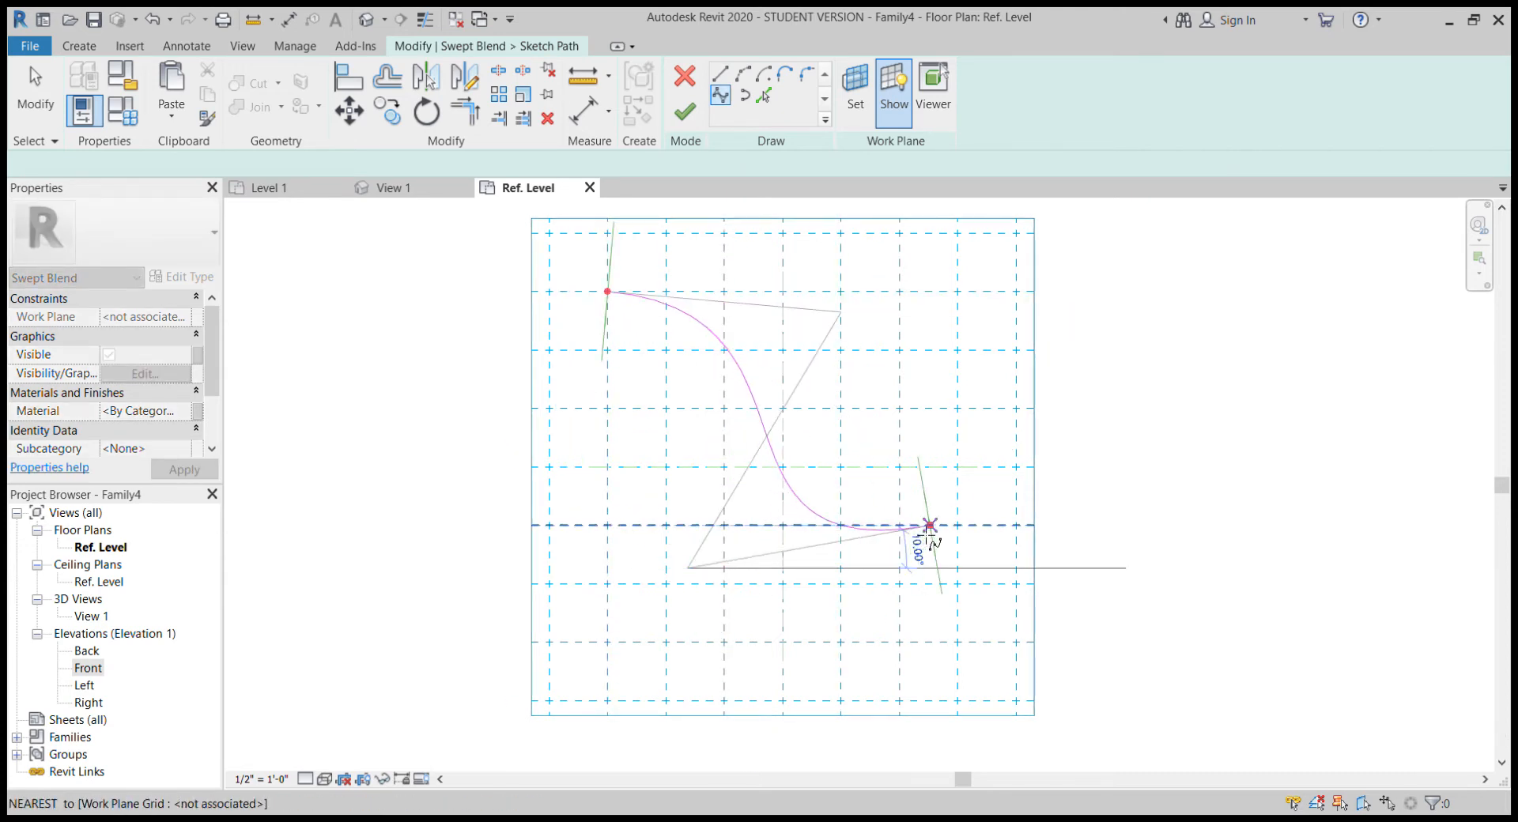
pyautogui.click(957, 507)
pyautogui.click(936, 669)
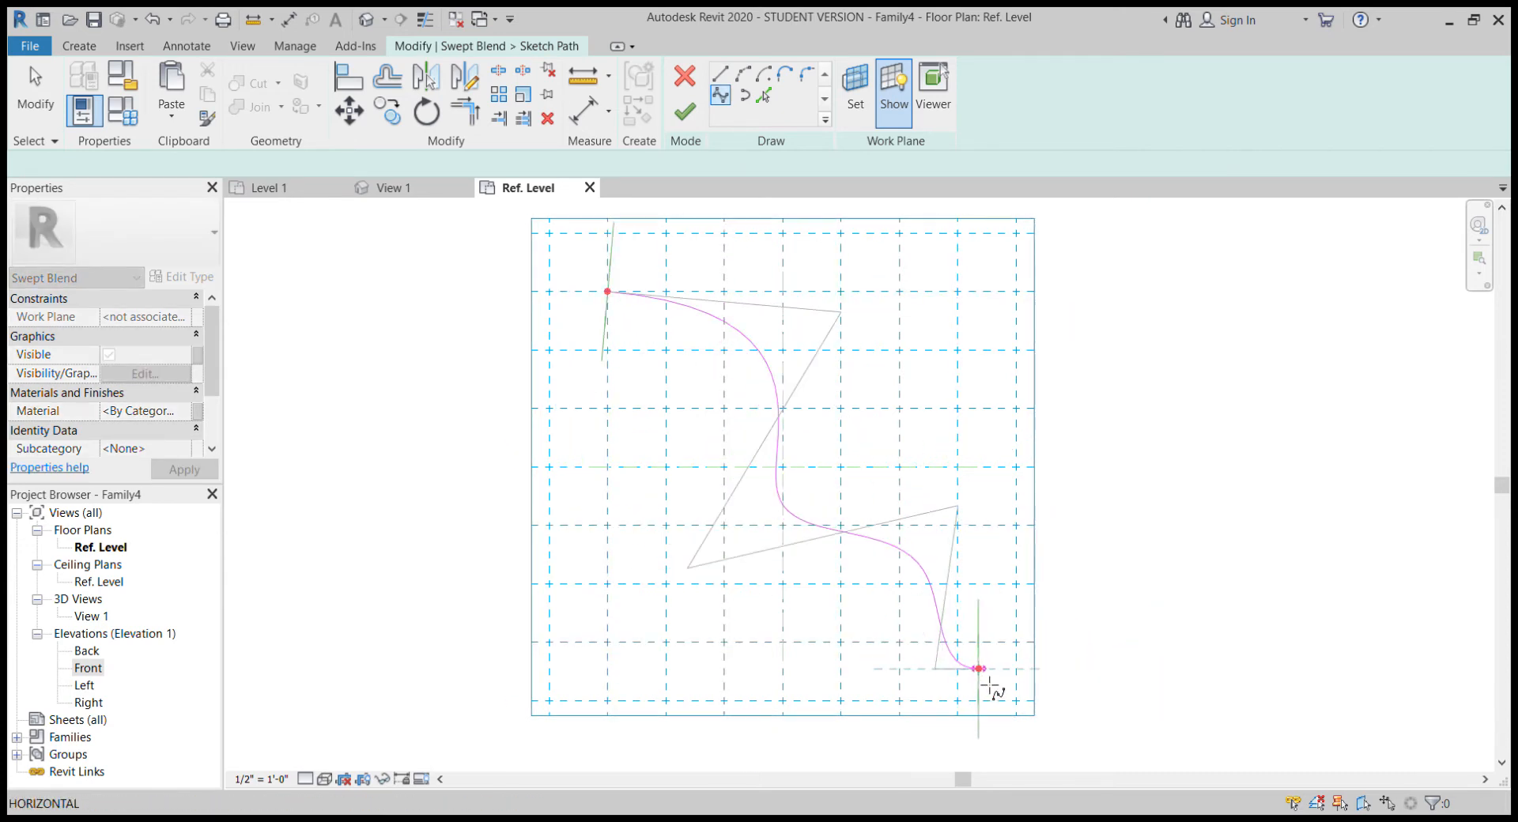
pyautogui.click(981, 669)
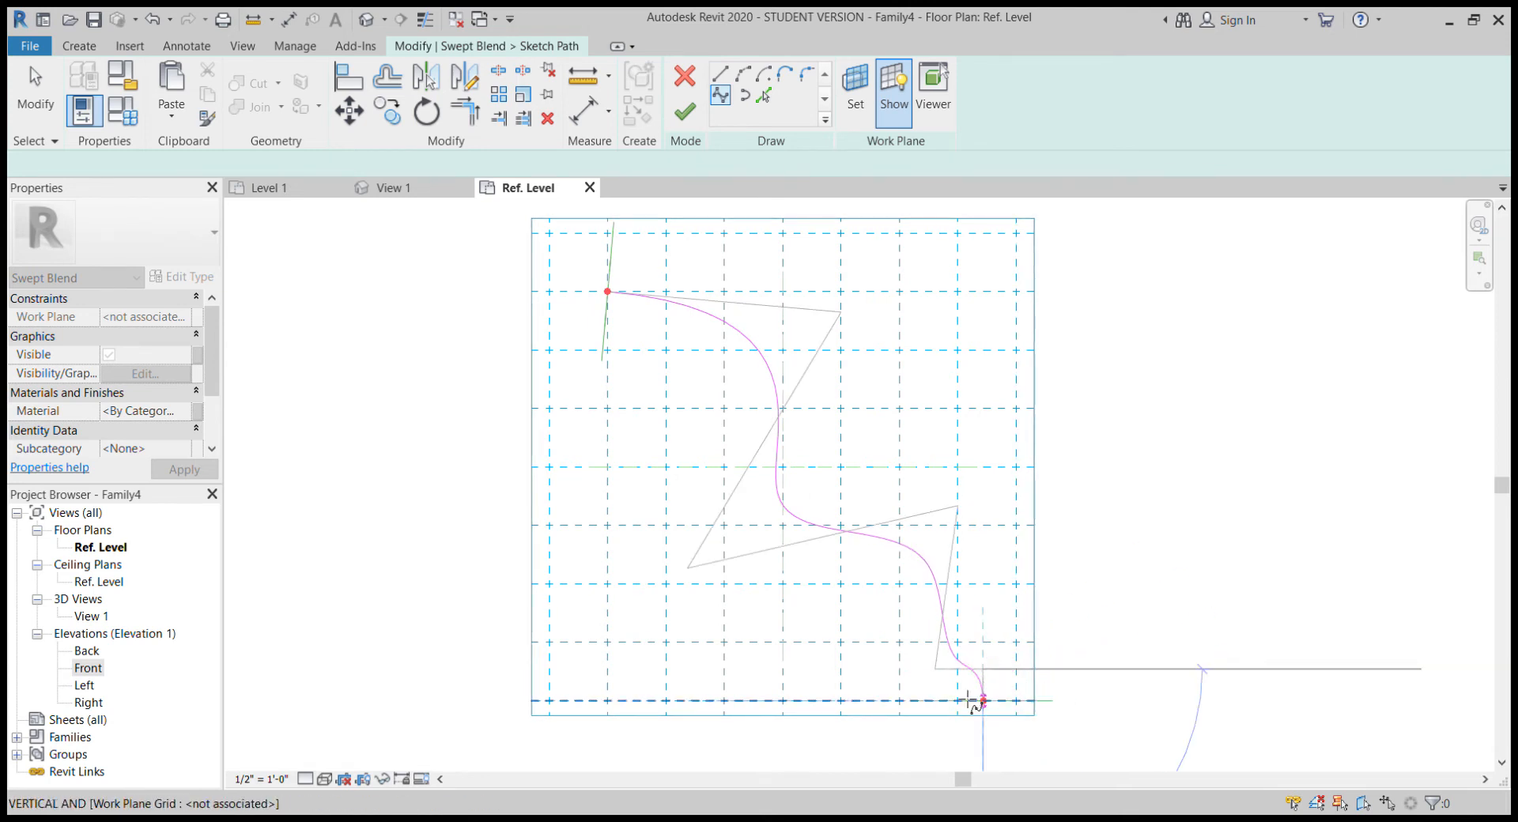
pyautogui.click(686, 110)
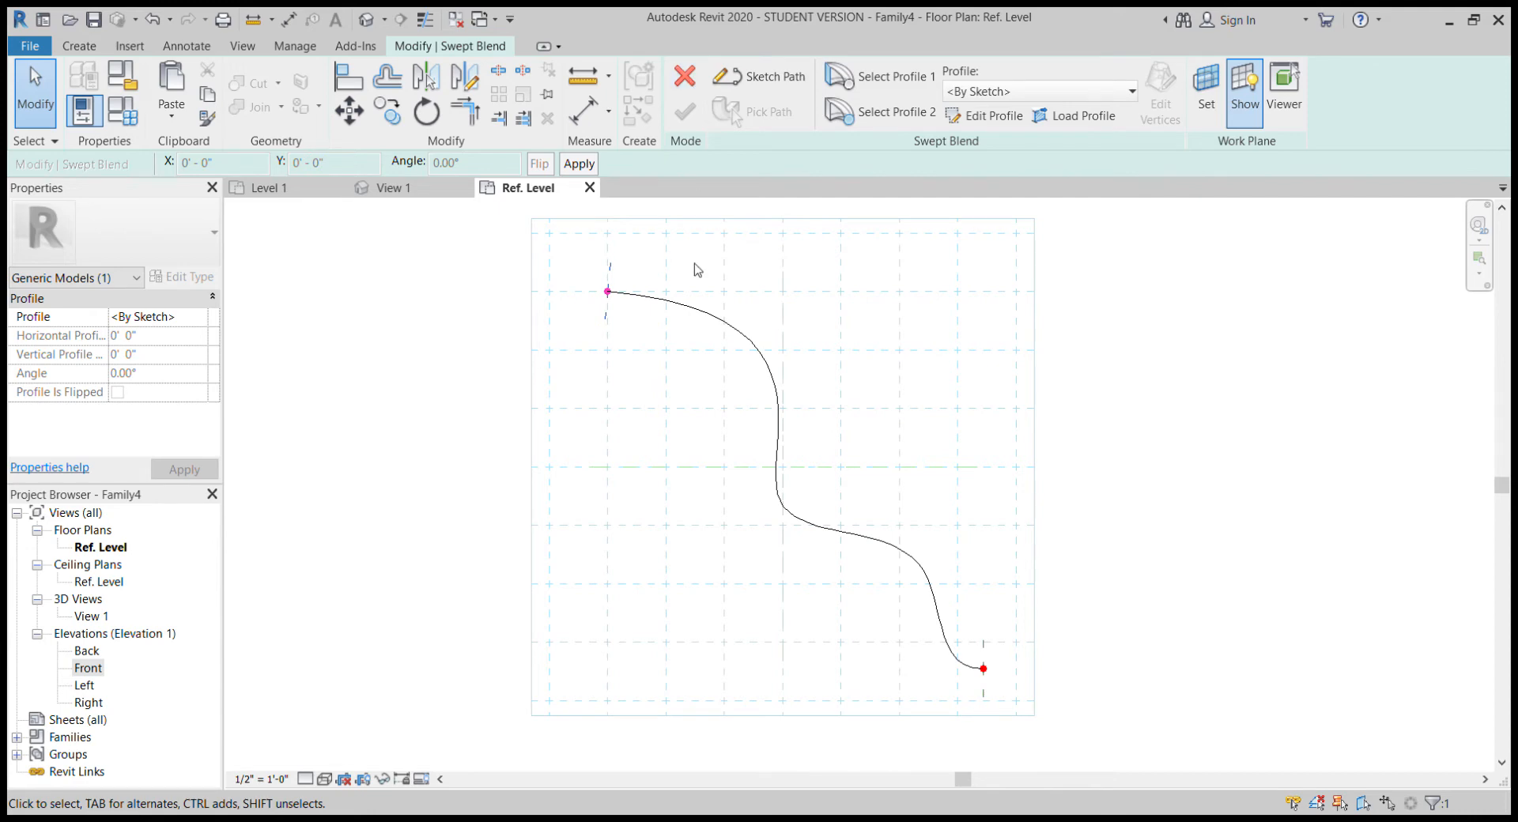
# Reopen the path sketch, examine it with its end profile planes in 3D View 1, and finish the path.
pyautogui.doubleClick(703, 316)
pyautogui.moveTo(606, 496); pyautogui.dragTo(710, 407, button='middle')
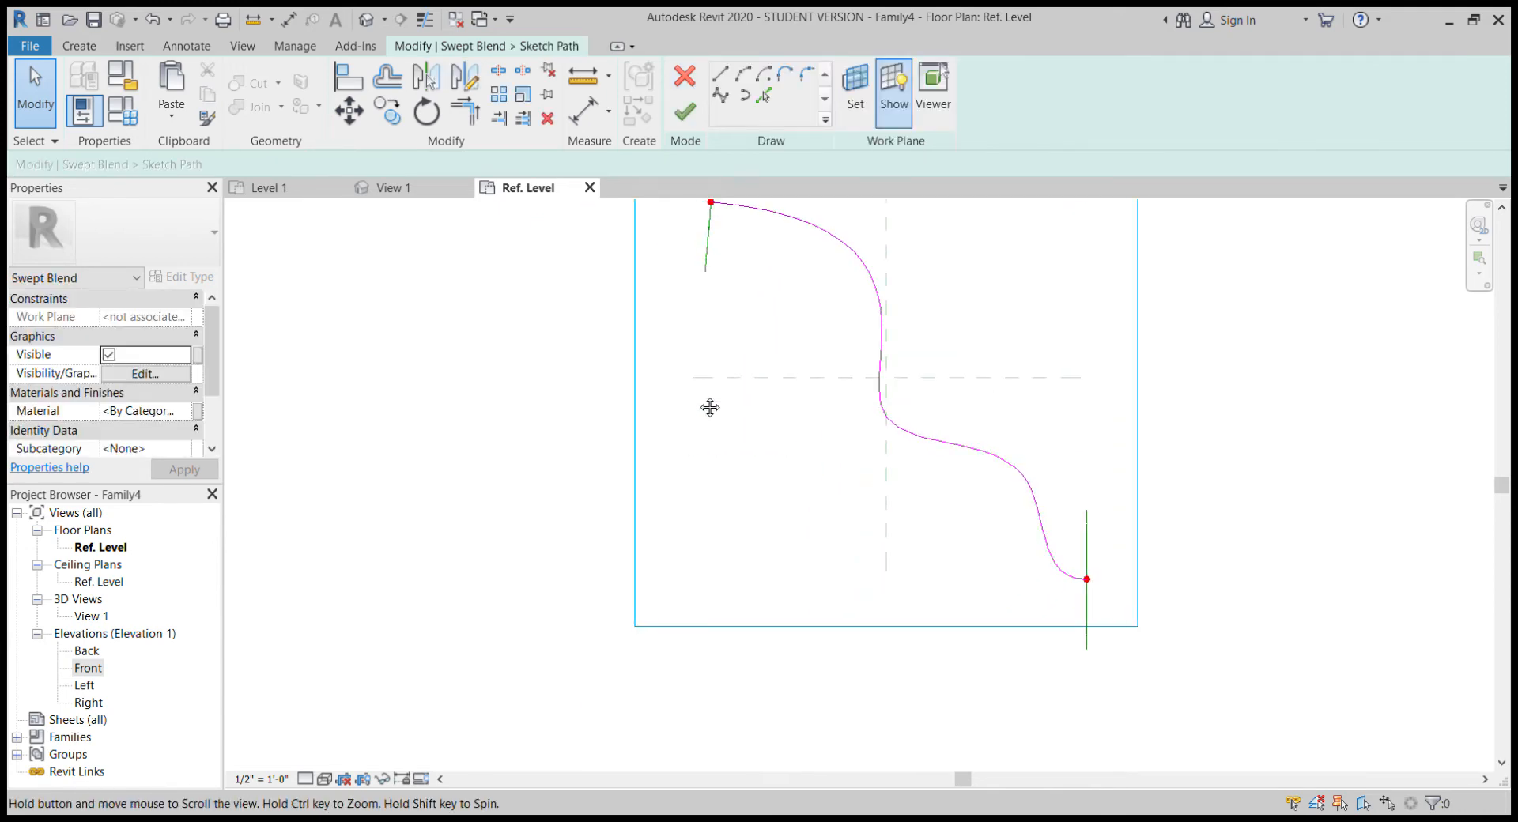
pyautogui.click(393, 188)
pyautogui.keyDown('shift'); pyautogui.moveTo(831, 514); pyautogui.dragTo(785, 365, button='middle'); pyautogui.keyUp('shift')
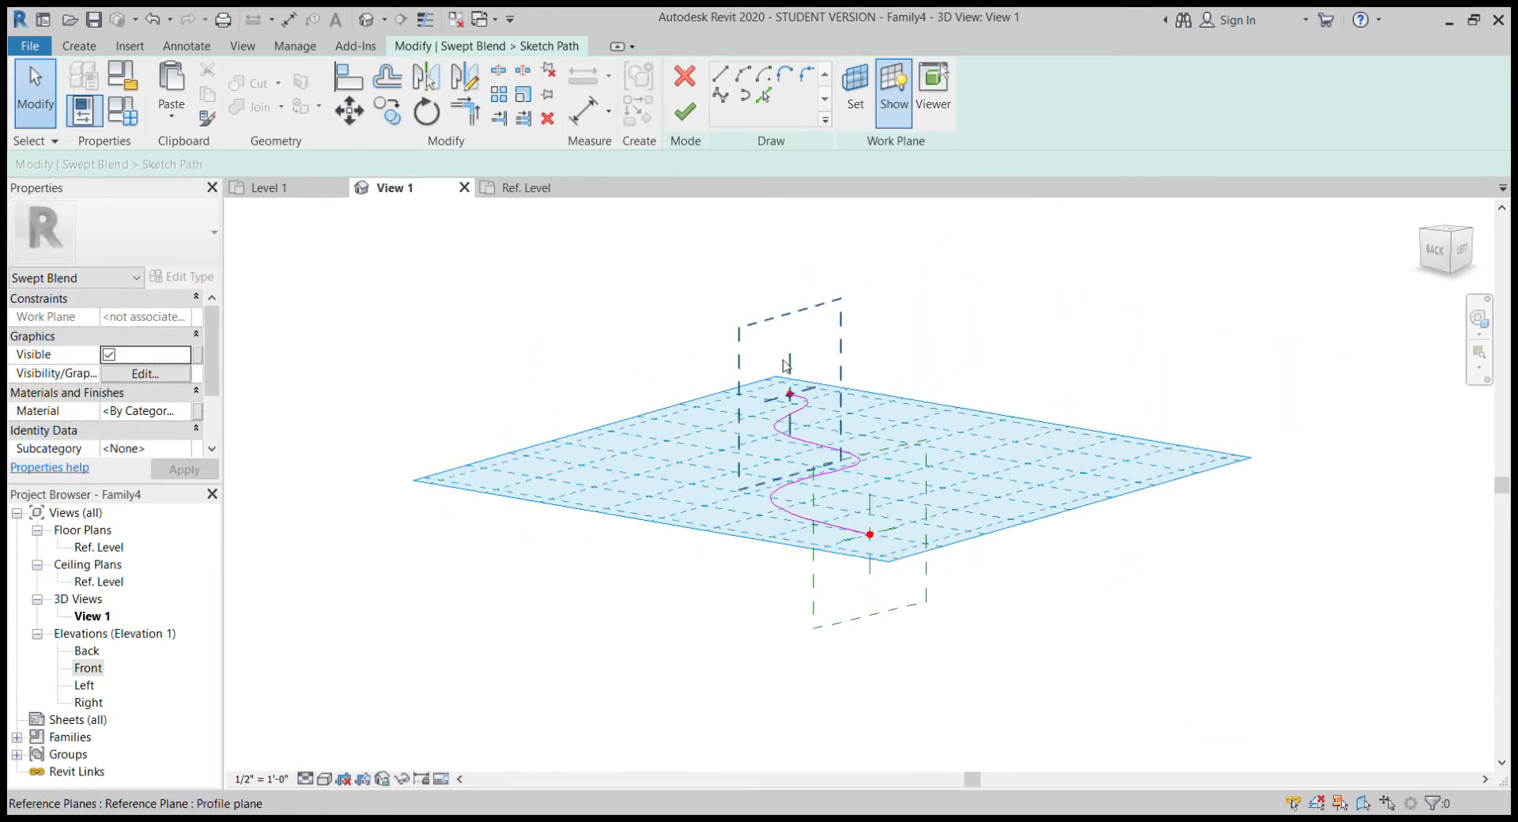
pyautogui.keyDown('shift'); pyautogui.moveTo(1146, 393); pyautogui.dragTo(738, 566, button='middle'); pyautogui.keyUp('shift')
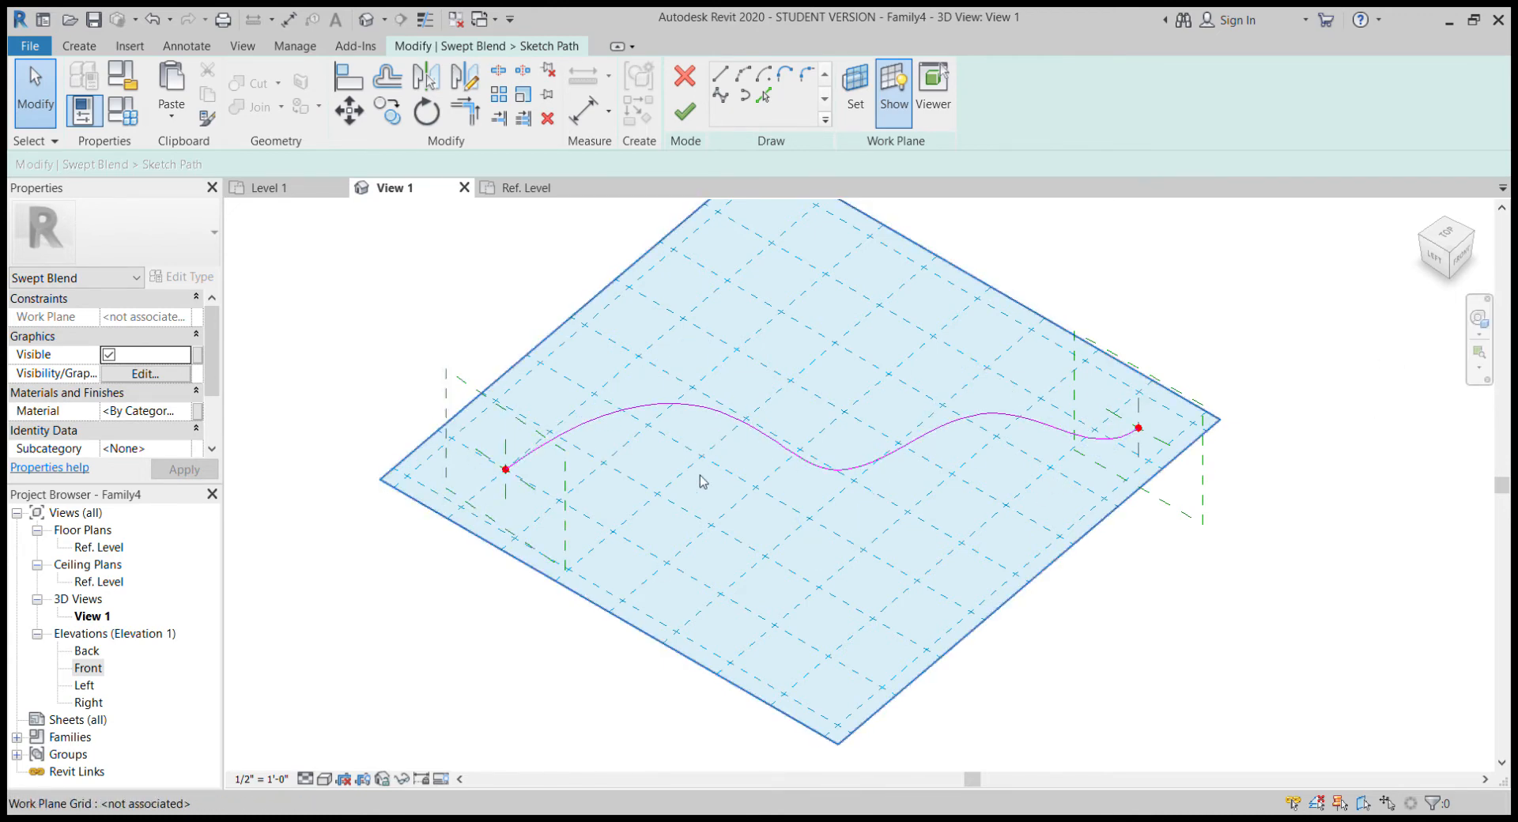
pyautogui.keyDown('shift'); pyautogui.moveTo(703, 482); pyautogui.dragTo(847, 511, button='middle'); pyautogui.keyUp('shift')
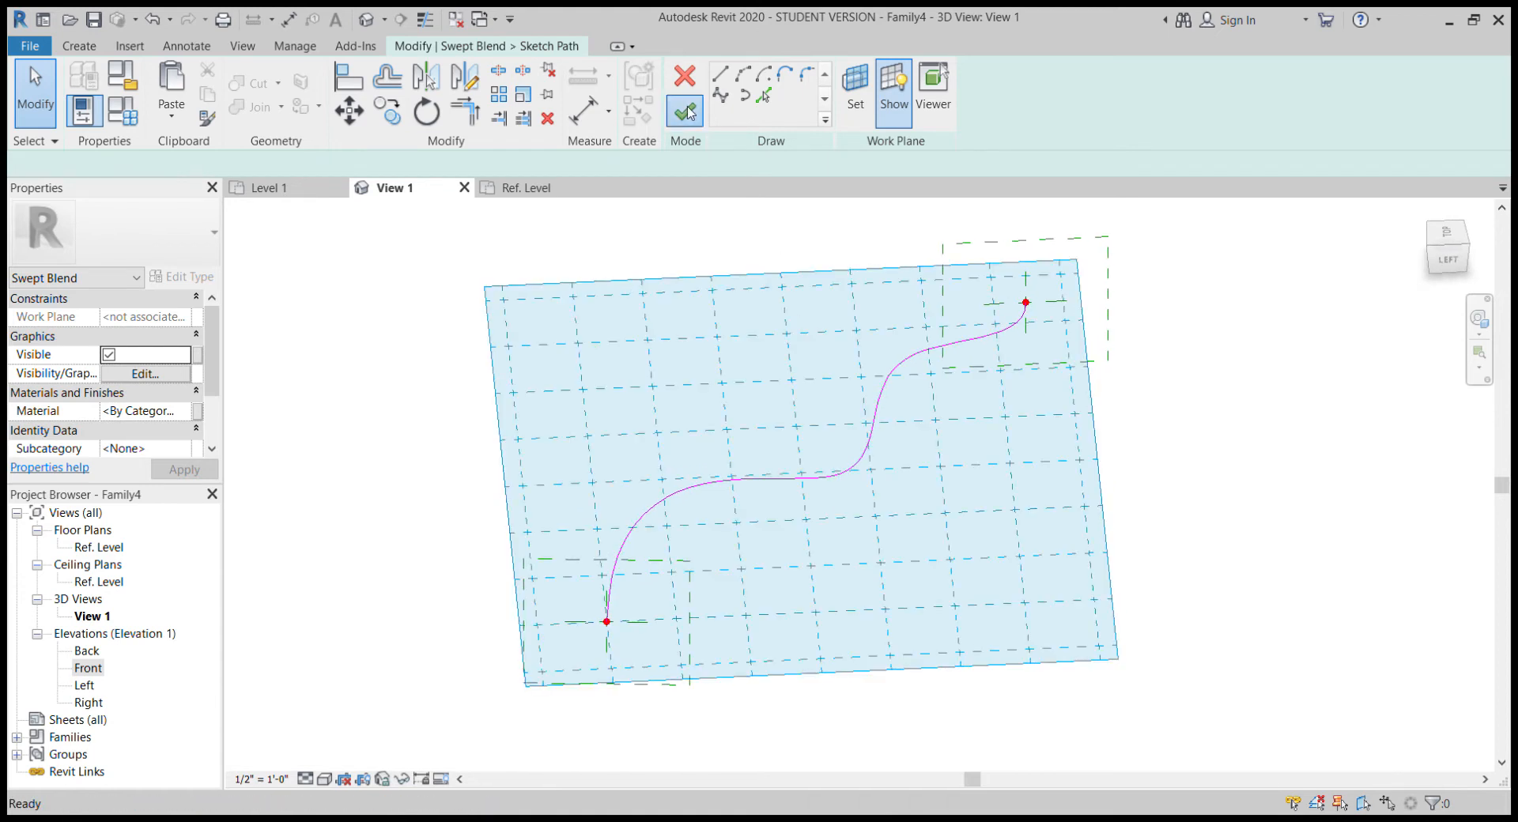
pyautogui.click(687, 111)
pyautogui.moveTo(776, 434)
pyautogui.keyDown('shift'); pyautogui.mouseDown(button='middle')
pyautogui.moveTo(973, 498)
pyautogui.moveTo(990, 441)
pyautogui.moveTo(939, 540)
pyautogui.moveTo(917, 522)
pyautogui.mouseUp(button='middle'); pyautogui.keyUp('shift')
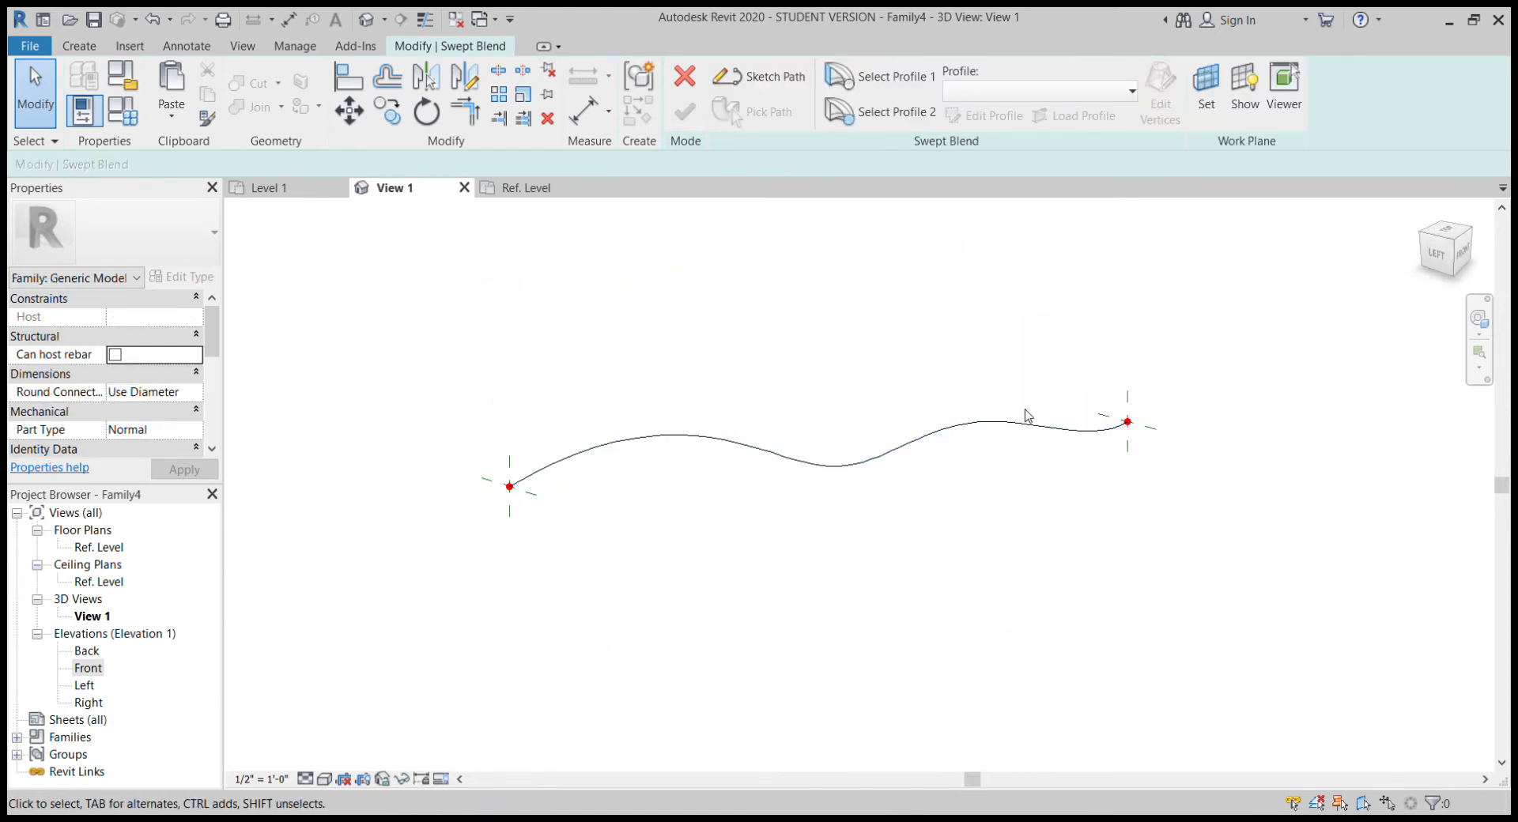
# Display the work plane and open the first profile for sketching at the path's start point.
pyautogui.click(881, 84)
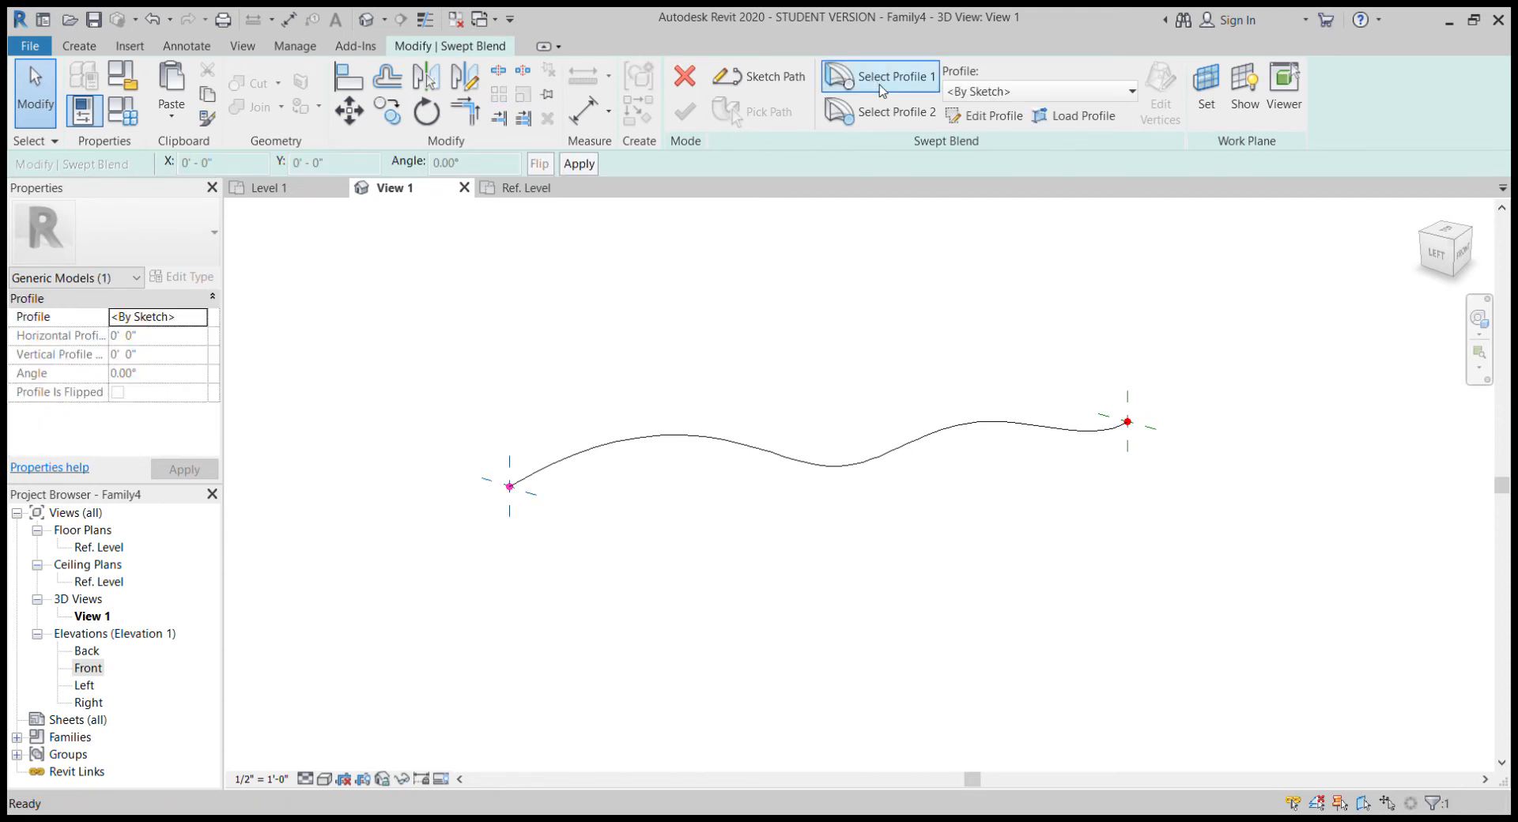
pyautogui.click(1246, 85)
pyautogui.click(1247, 91)
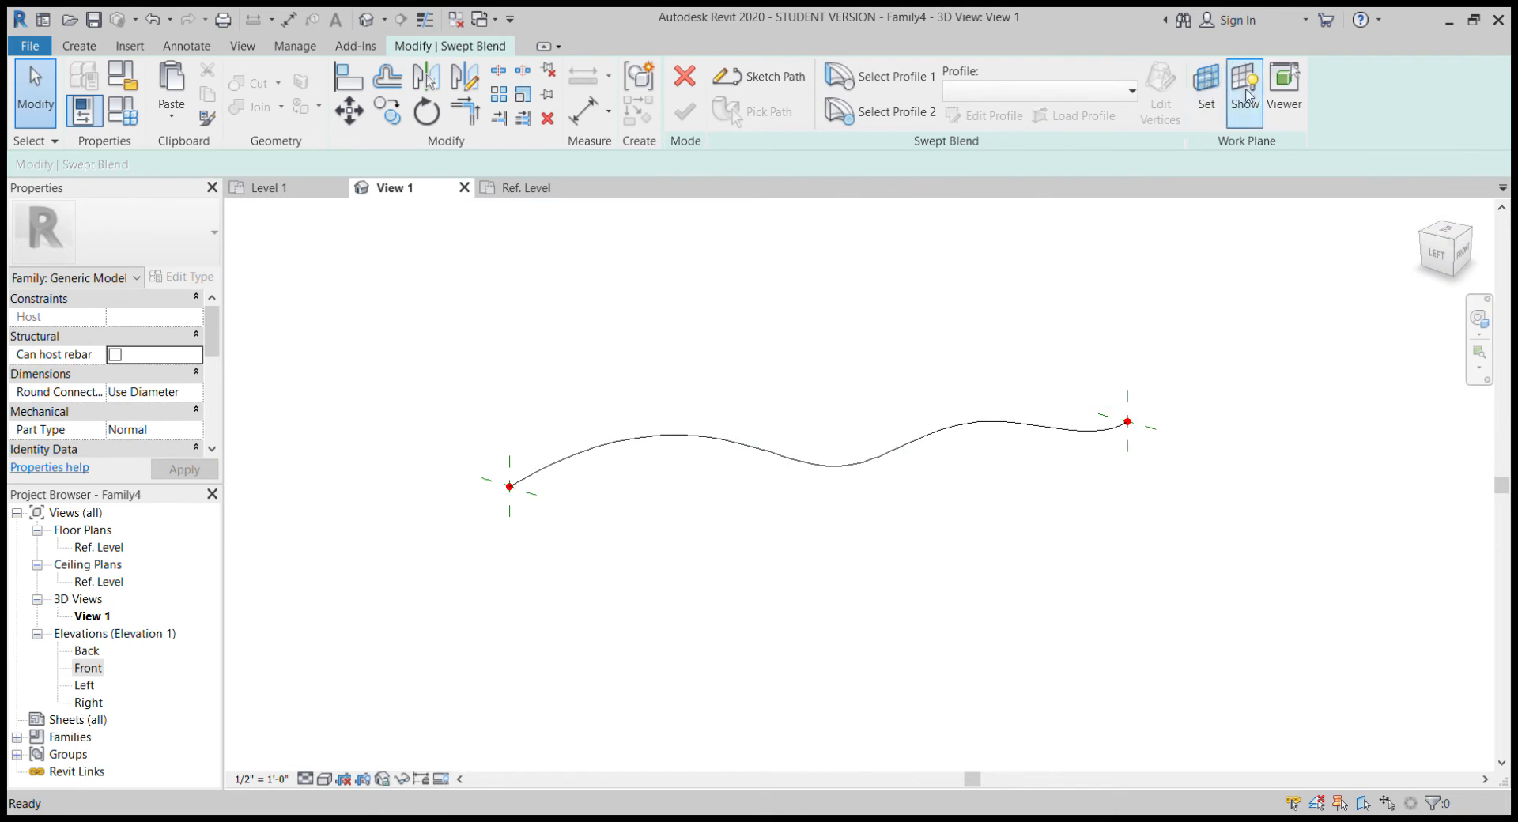
pyautogui.click(1247, 91)
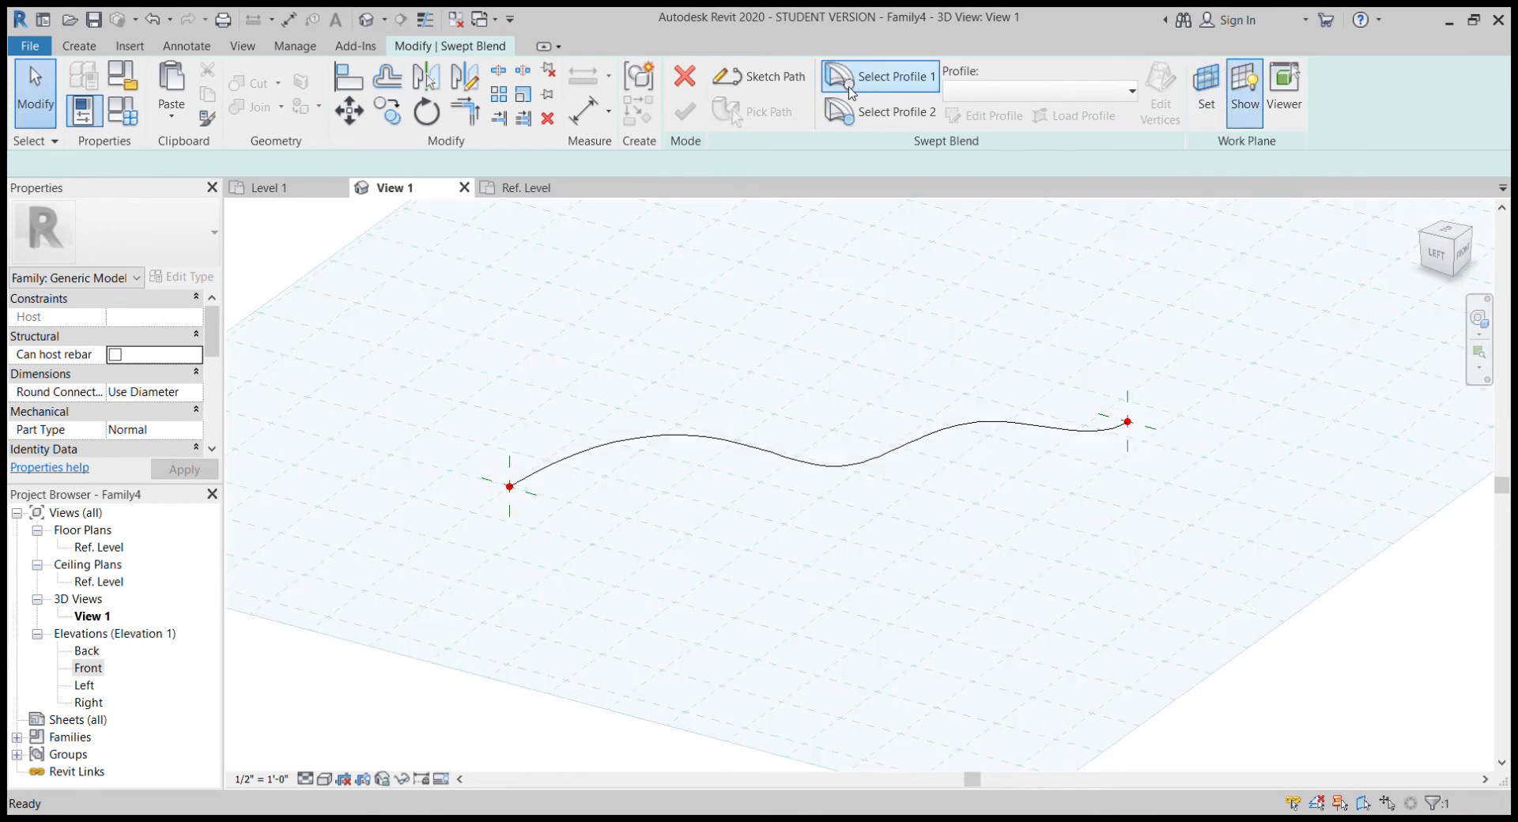
pyautogui.click(851, 93)
pyautogui.click(965, 117)
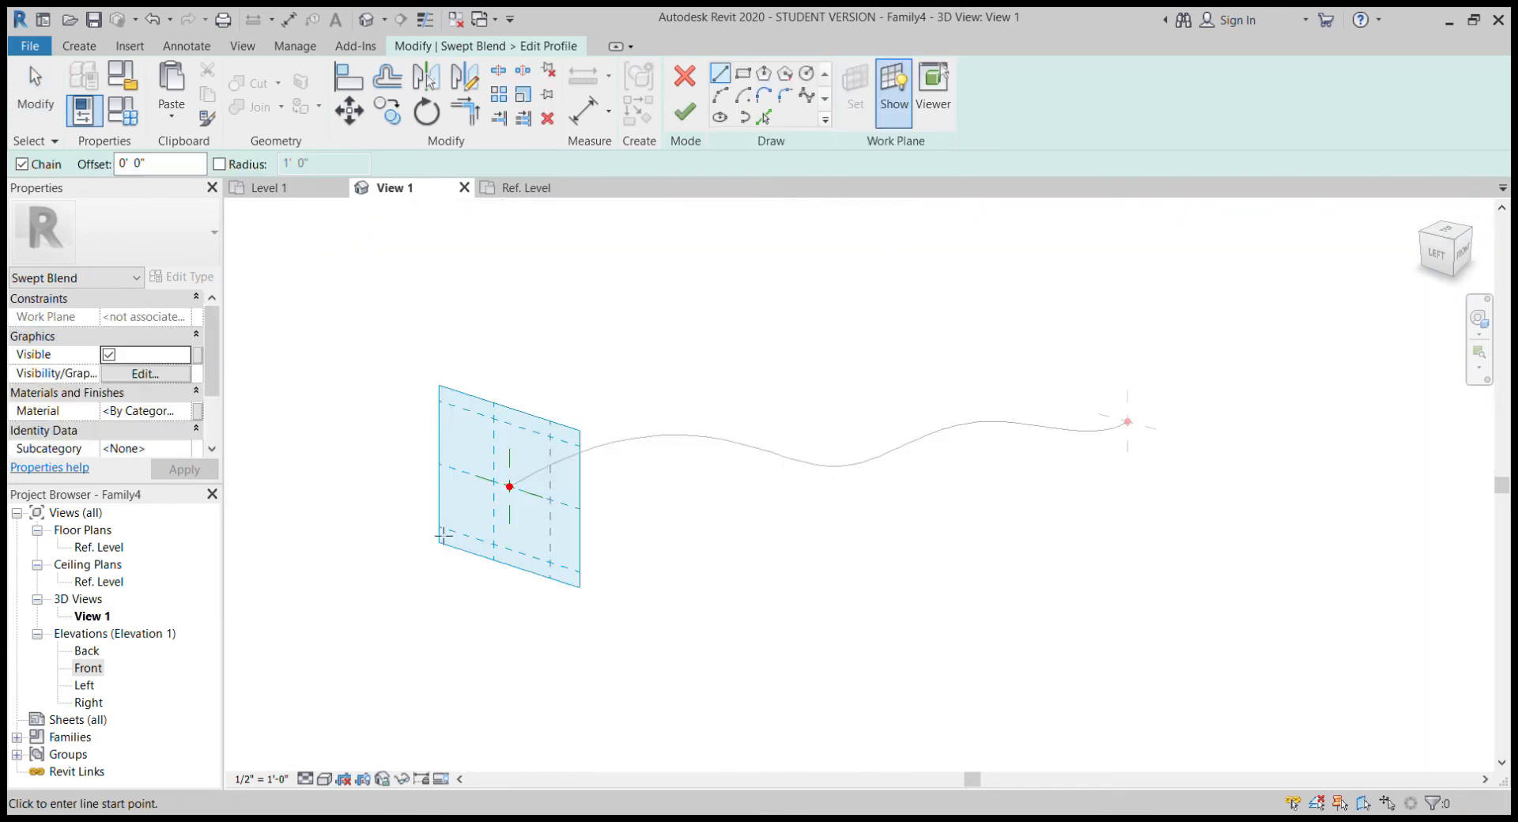
# Facing the profile plane from the Left, draw a circle of about 7" radius centred on the path's start point and finish the profile.
pyautogui.keyDown('shift'); pyautogui.moveTo(513, 517); pyautogui.dragTo(633, 417, button='middle'); pyautogui.keyUp('shift')
pyautogui.click(1462, 255)
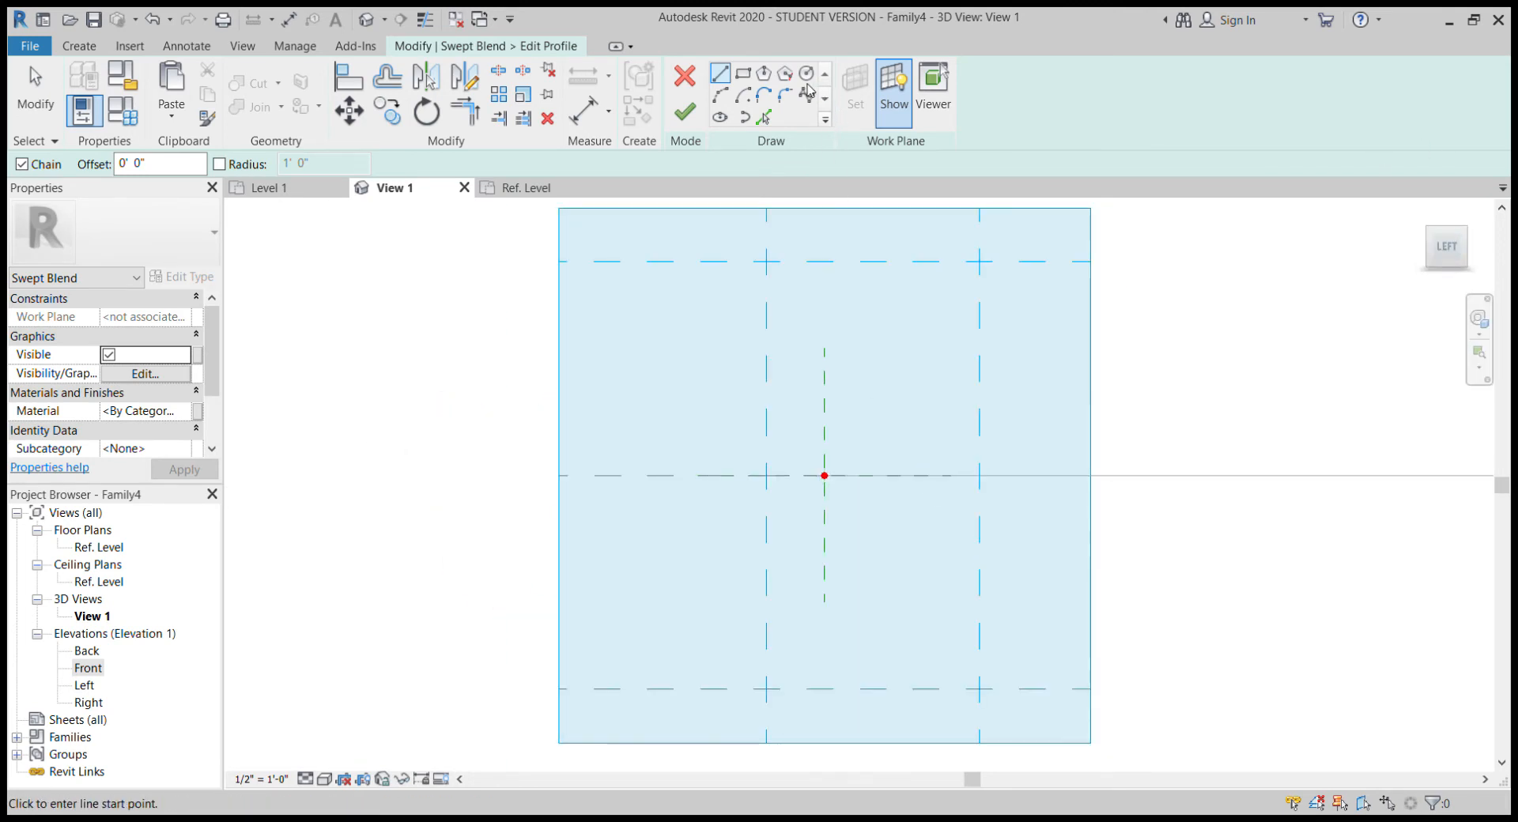
pyautogui.click(807, 75)
pyautogui.click(824, 475)
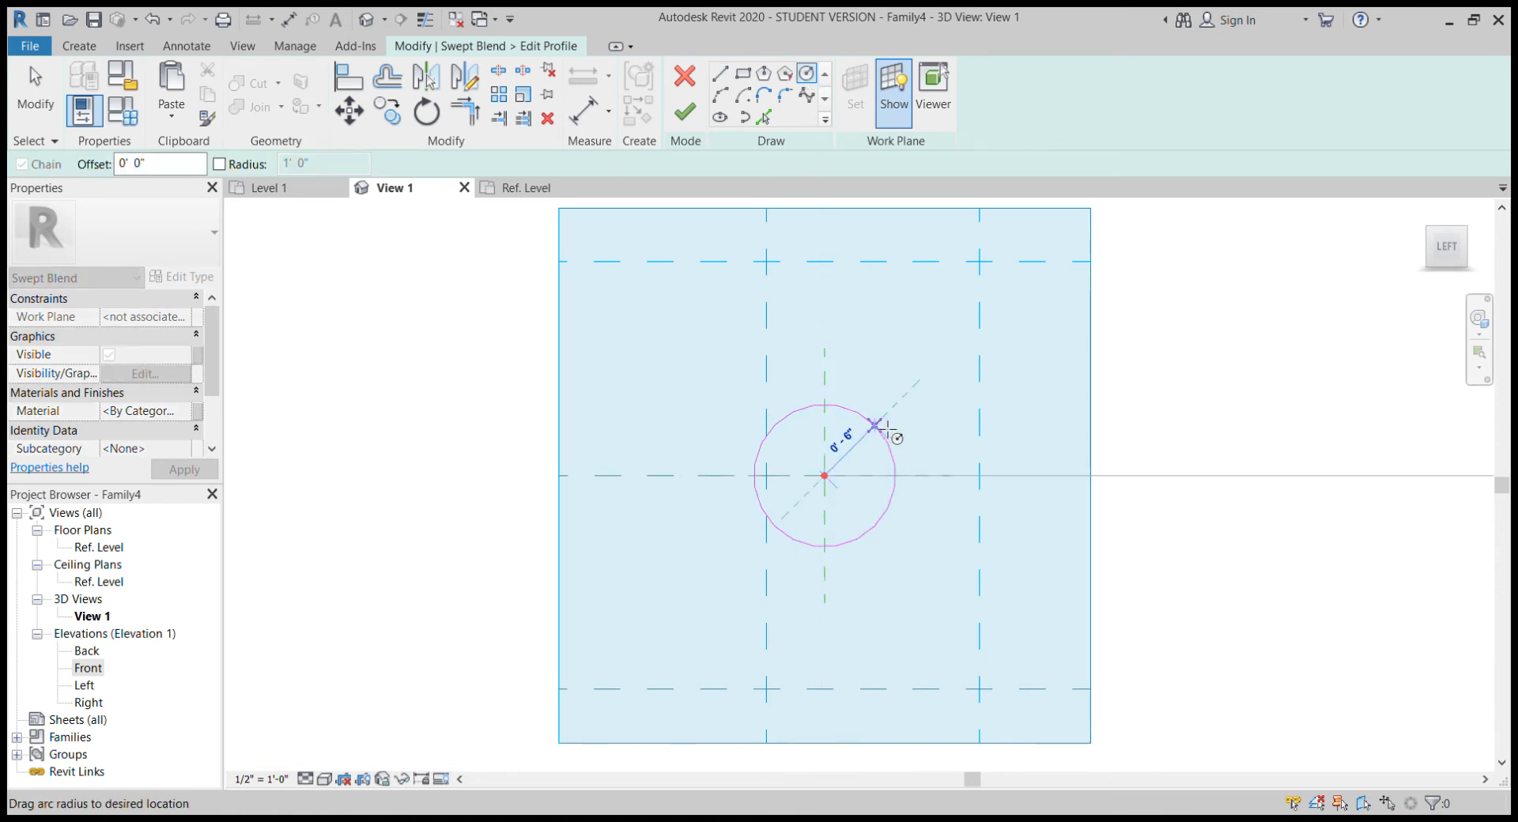
pyautogui.click(884, 419)
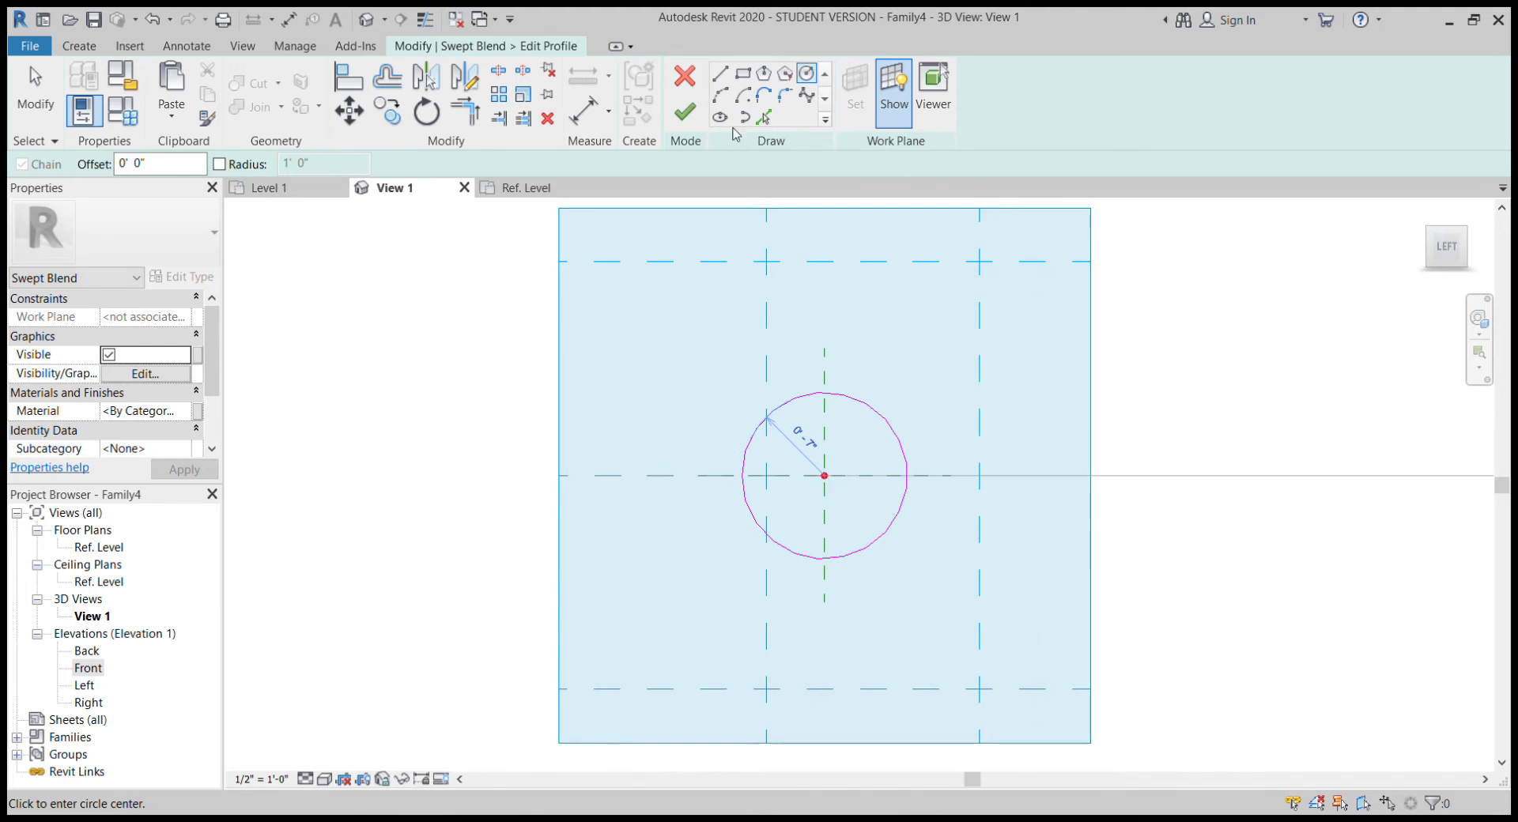
pyautogui.click(693, 123)
# Open the second profile for sketching at the path's other end and face its plane from the Right.
pyautogui.keyDown('shift'); pyautogui.moveTo(1203, 525); pyautogui.dragTo(869, 528, button='middle'); pyautogui.keyUp('shift')
pyautogui.keyDown('shift'); pyautogui.moveTo(993, 478); pyautogui.dragTo(993, 528, button='middle'); pyautogui.keyUp('shift')
pyautogui.click(880, 113)
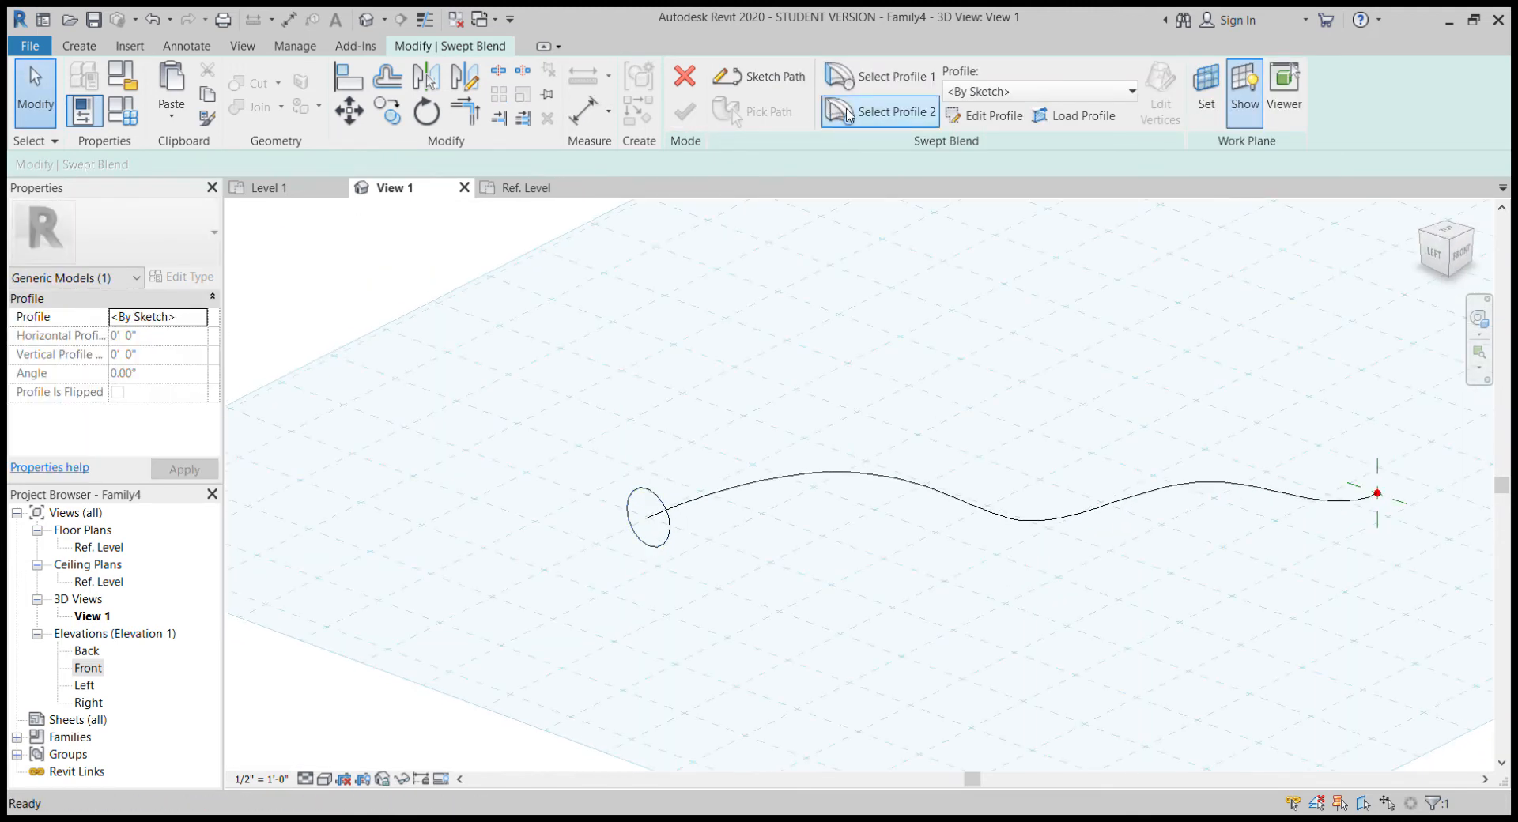
pyautogui.click(979, 117)
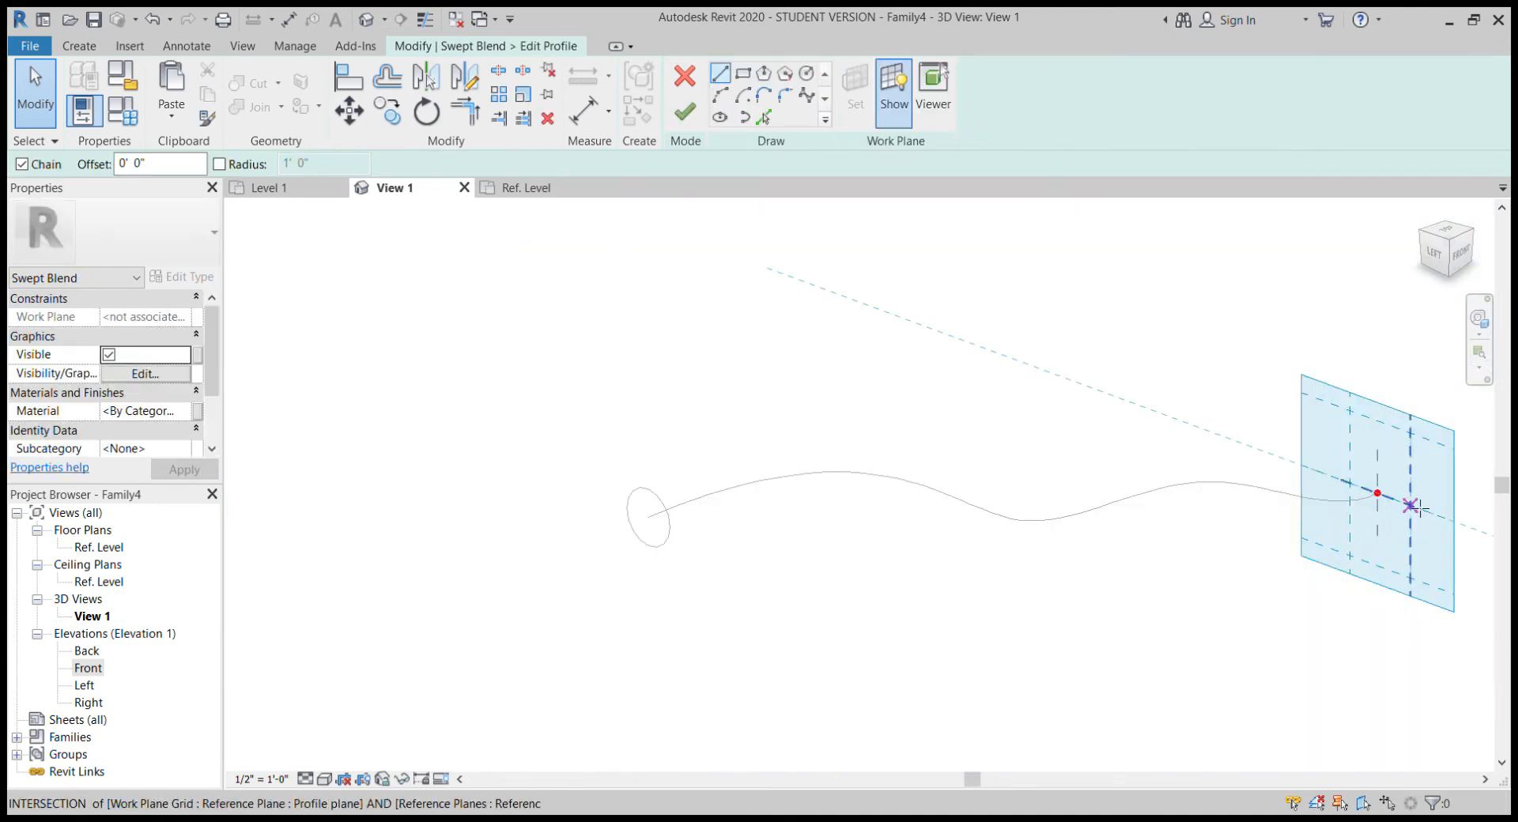
pyautogui.moveTo(1379, 510)
pyautogui.keyDown('shift'); pyautogui.mouseDown(button='middle')
pyautogui.moveTo(1439, 609)
pyautogui.moveTo(867, 492)
pyautogui.mouseUp(button='middle'); pyautogui.keyUp('shift')
pyautogui.moveTo(736, 576); pyautogui.dragTo(1385, 478, button='middle')
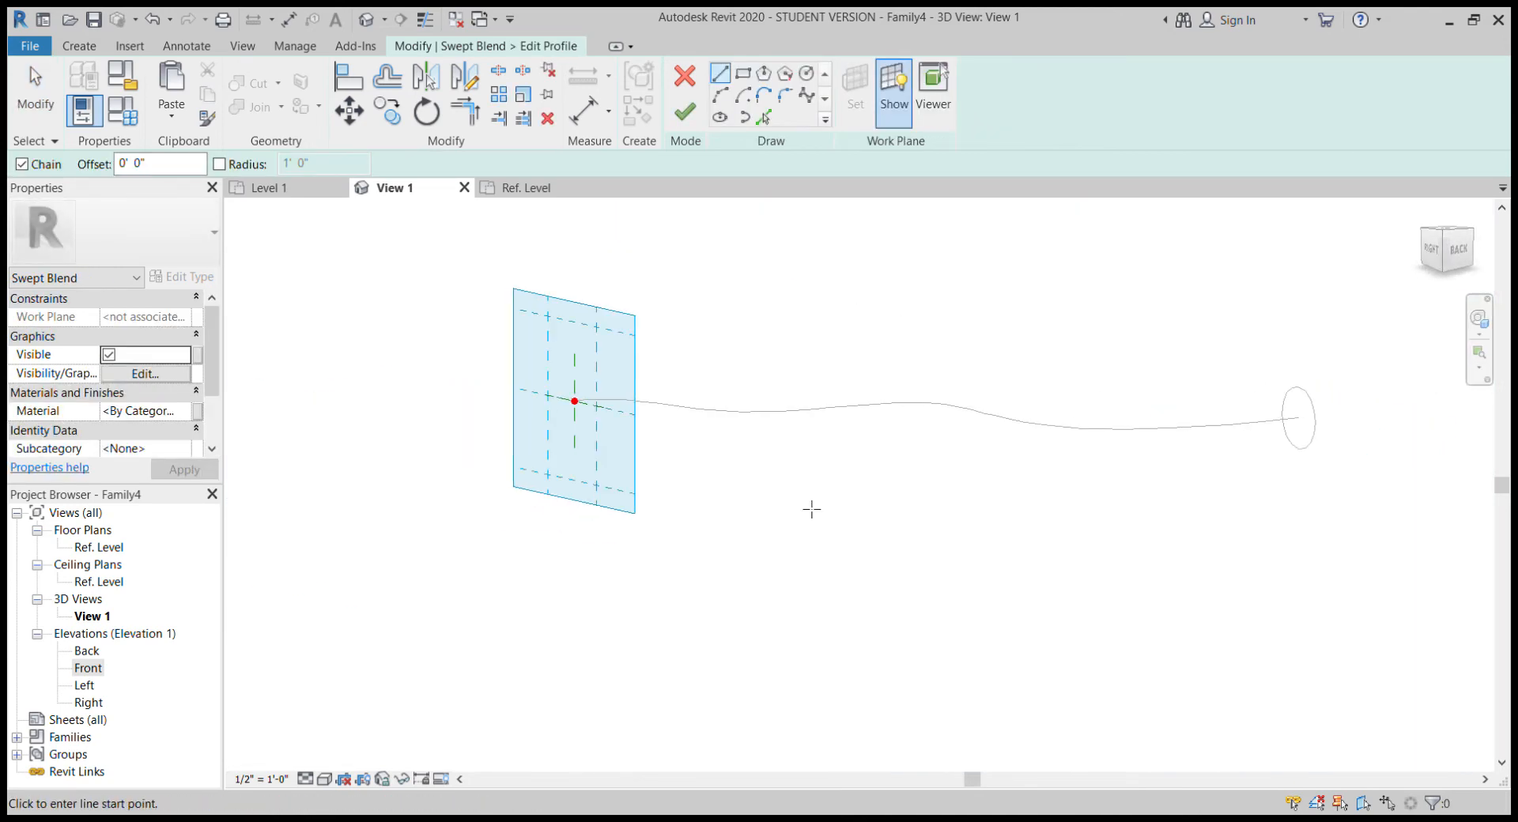
pyautogui.keyDown('shift'); pyautogui.moveTo(811, 509); pyautogui.dragTo(1099, 470, button='middle'); pyautogui.keyUp('shift')
pyautogui.click(1466, 264)
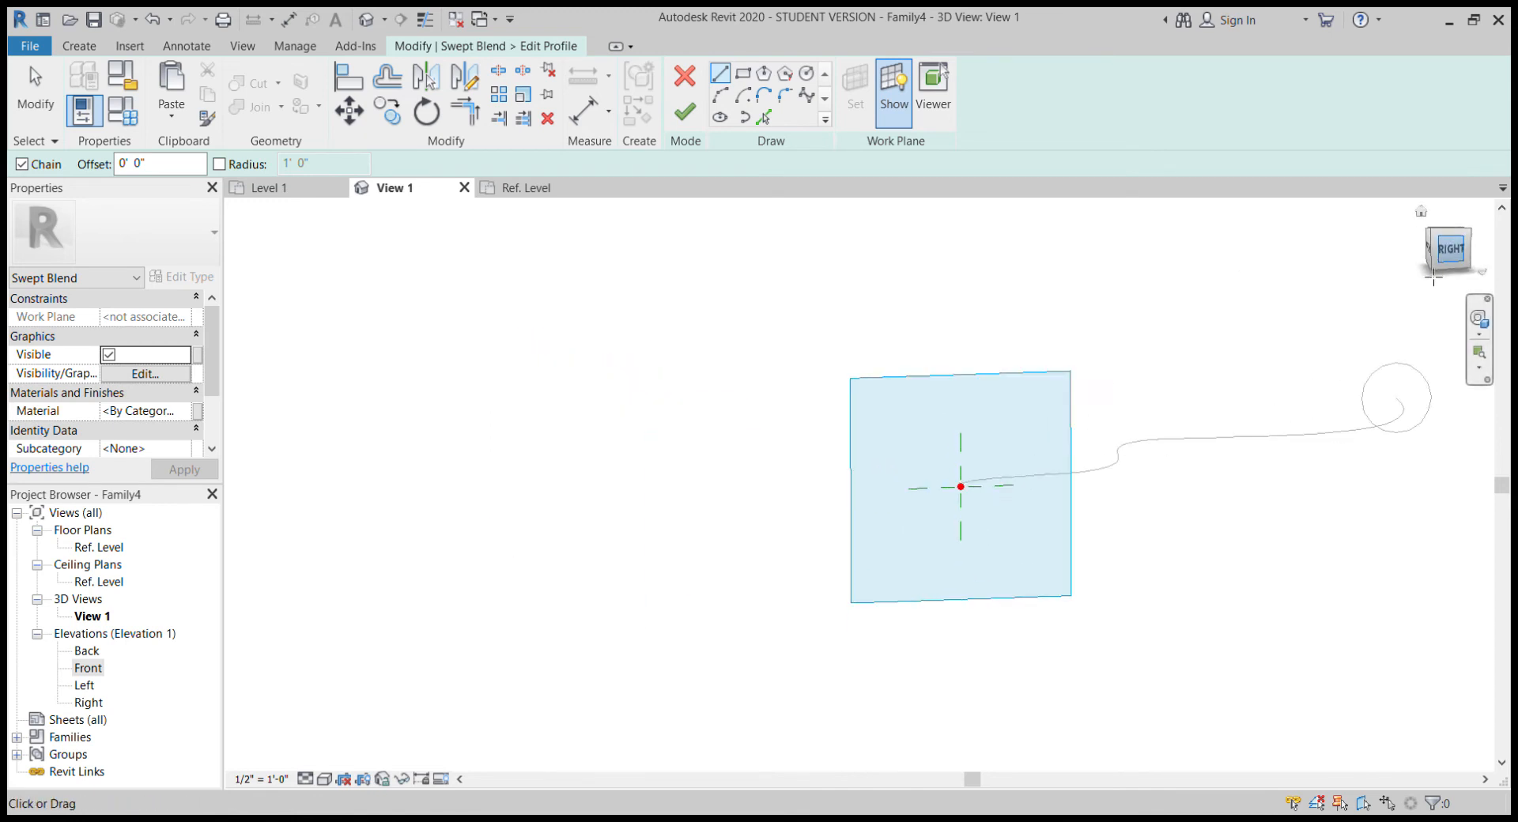
# Draw a 1' 0" by 1' 0" square profile around the path's end point and finish the swept blend.
pyautogui.click(743, 76)
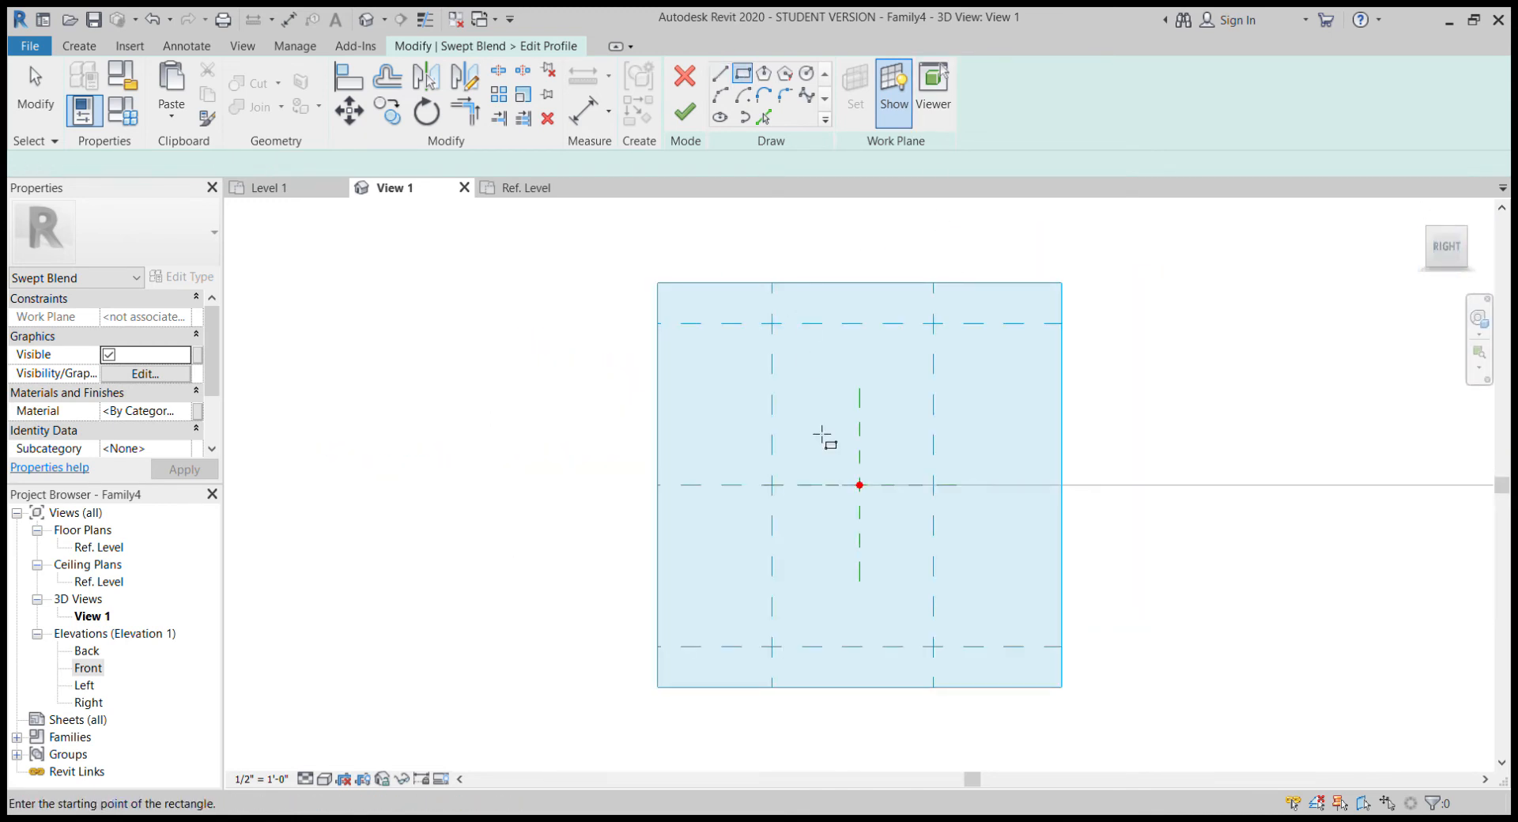
pyautogui.click(810, 436)
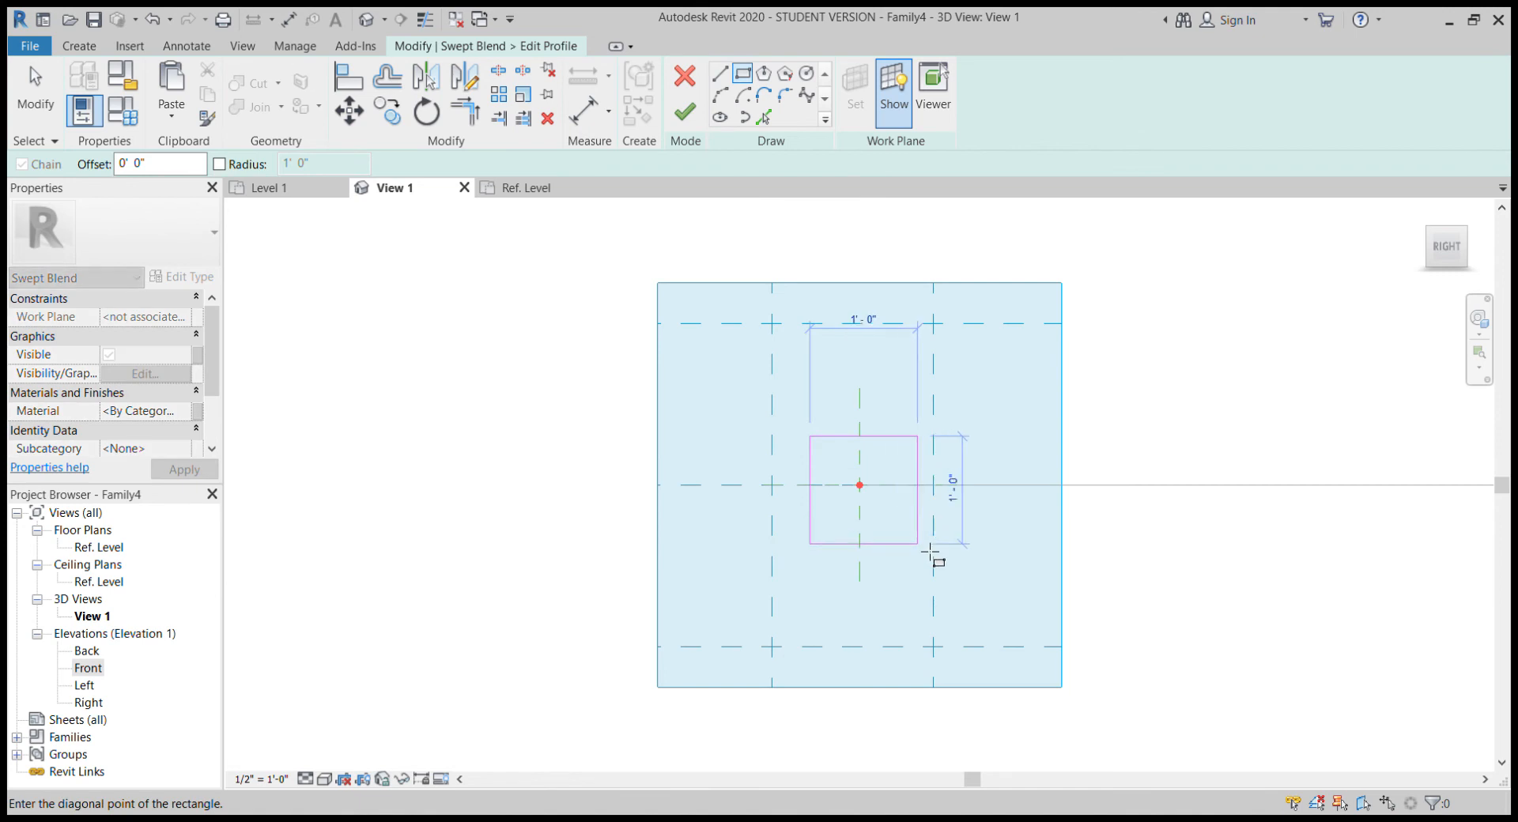
pyautogui.click(930, 553)
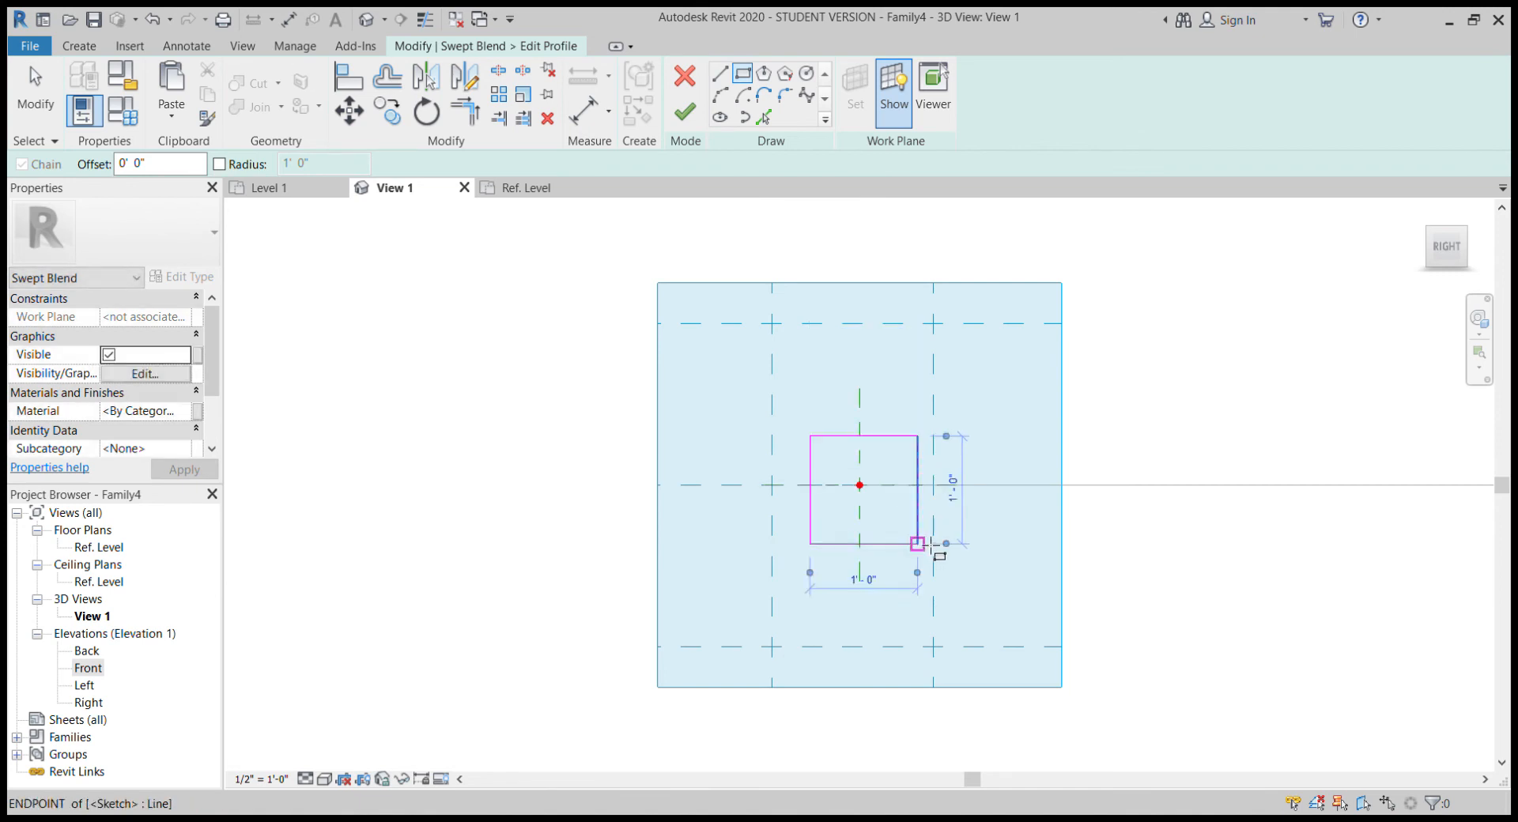
pyautogui.click(685, 113)
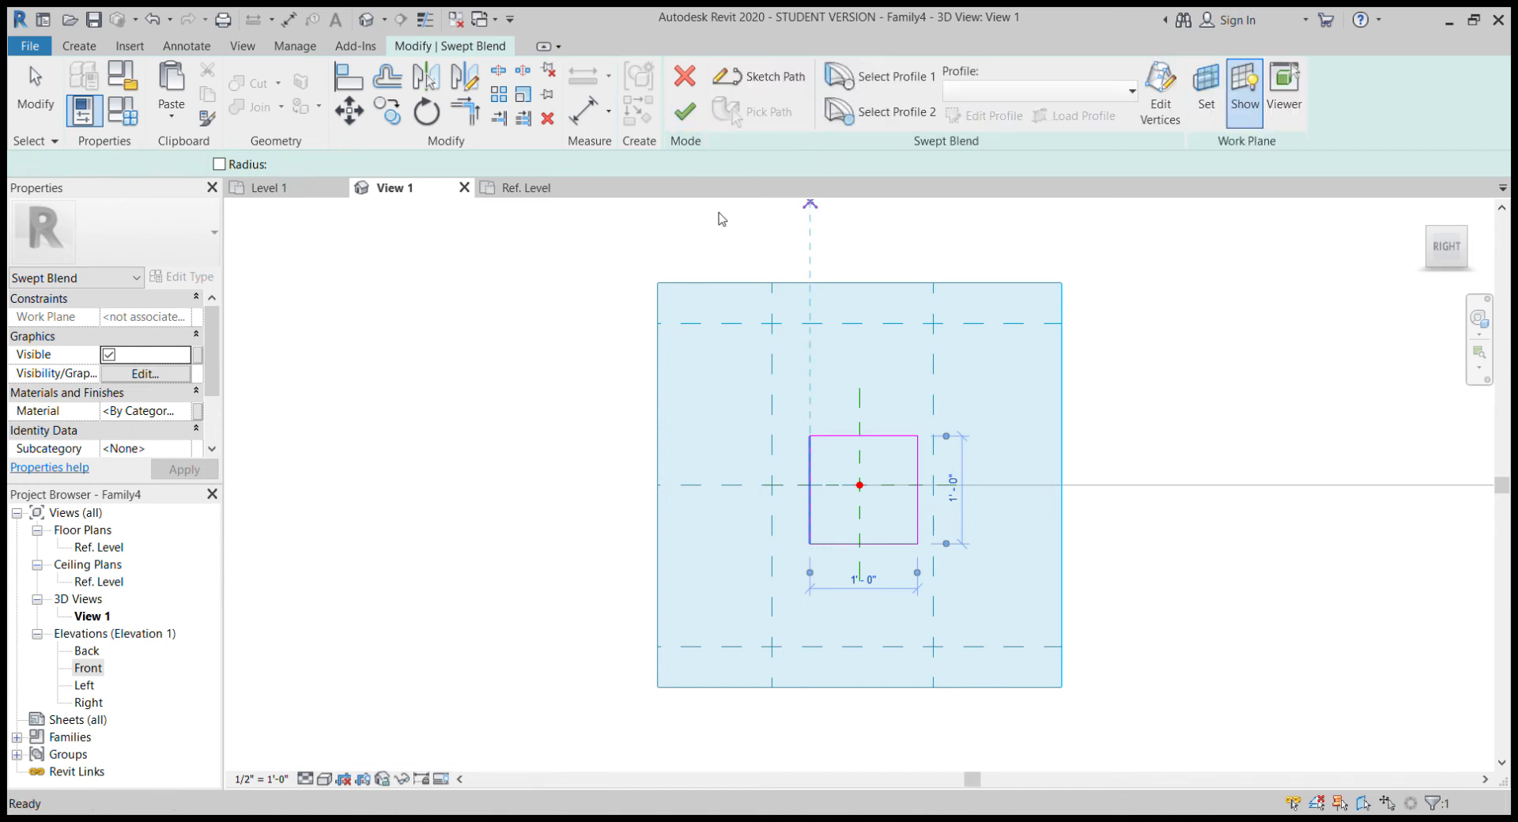
pyautogui.moveTo(664, 410)
pyautogui.keyDown('shift'); pyautogui.mouseDown(button='middle')
pyautogui.moveTo(931, 498)
pyautogui.moveTo(862, 491)
pyautogui.moveTo(899, 532)
pyautogui.moveTo(1101, 525)
pyautogui.moveTo(834, 531)
pyautogui.moveTo(847, 609)
pyautogui.mouseUp(button='middle'); pyautogui.keyUp('shift')
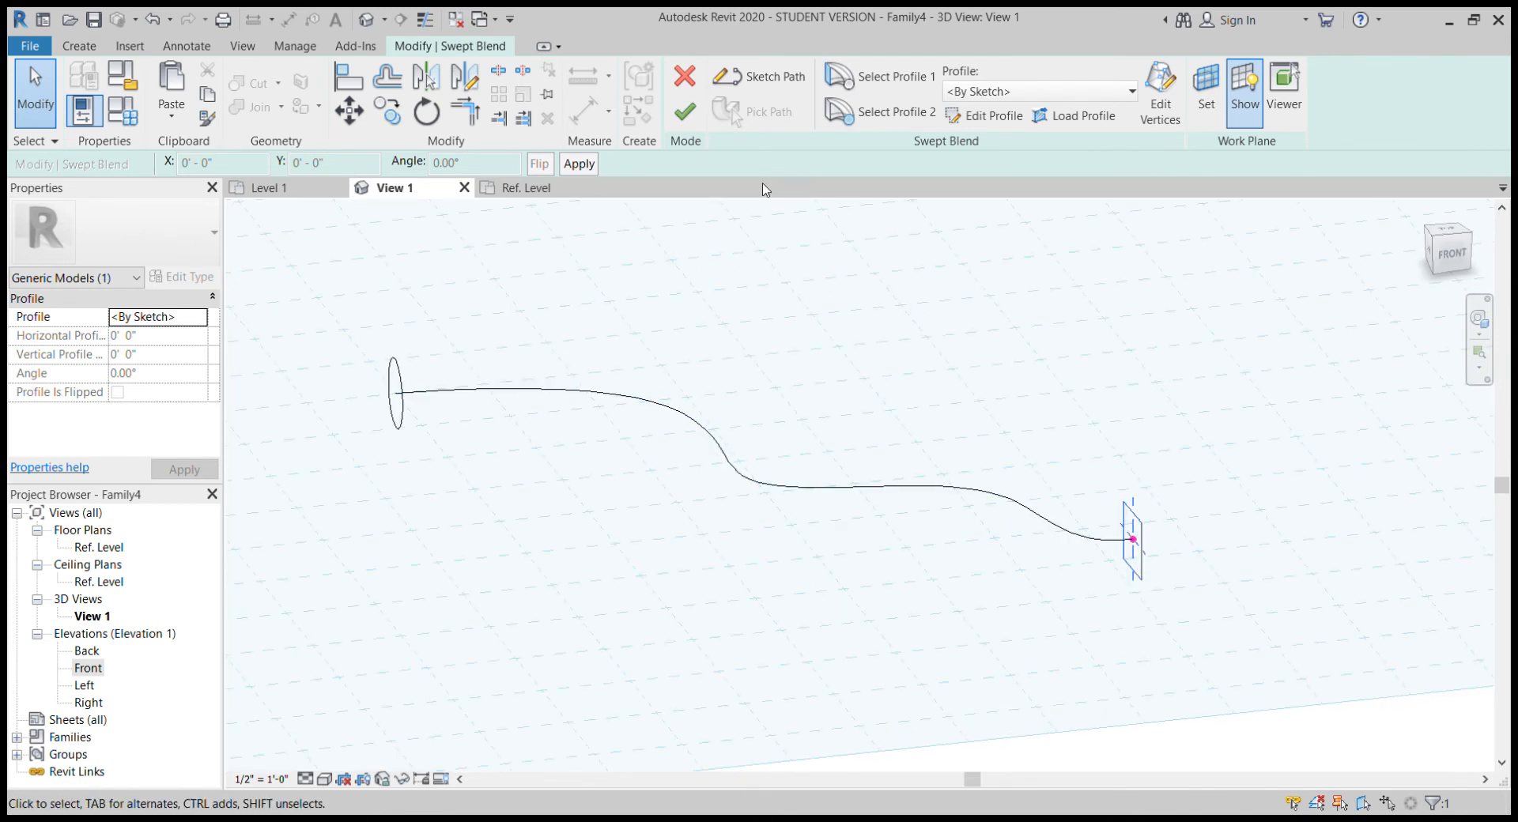
pyautogui.click(686, 112)
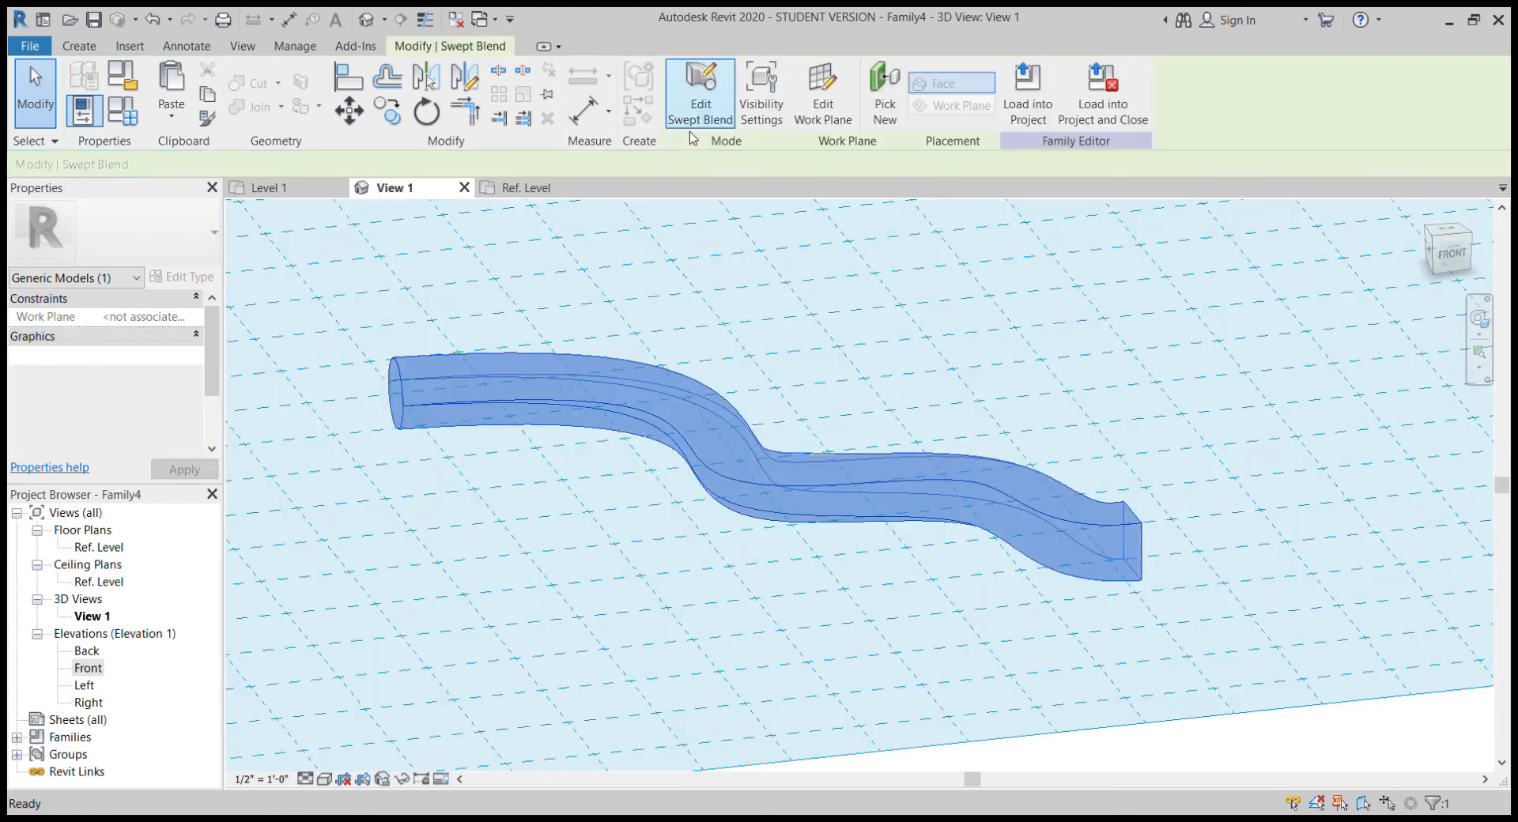
# Deselect the swept blend and hide the work plane in the 3D view.
pyautogui.keyDown('shift'); pyautogui.moveTo(791, 490); pyautogui.dragTo(1163, 504, button='middle'); pyautogui.keyUp('shift')
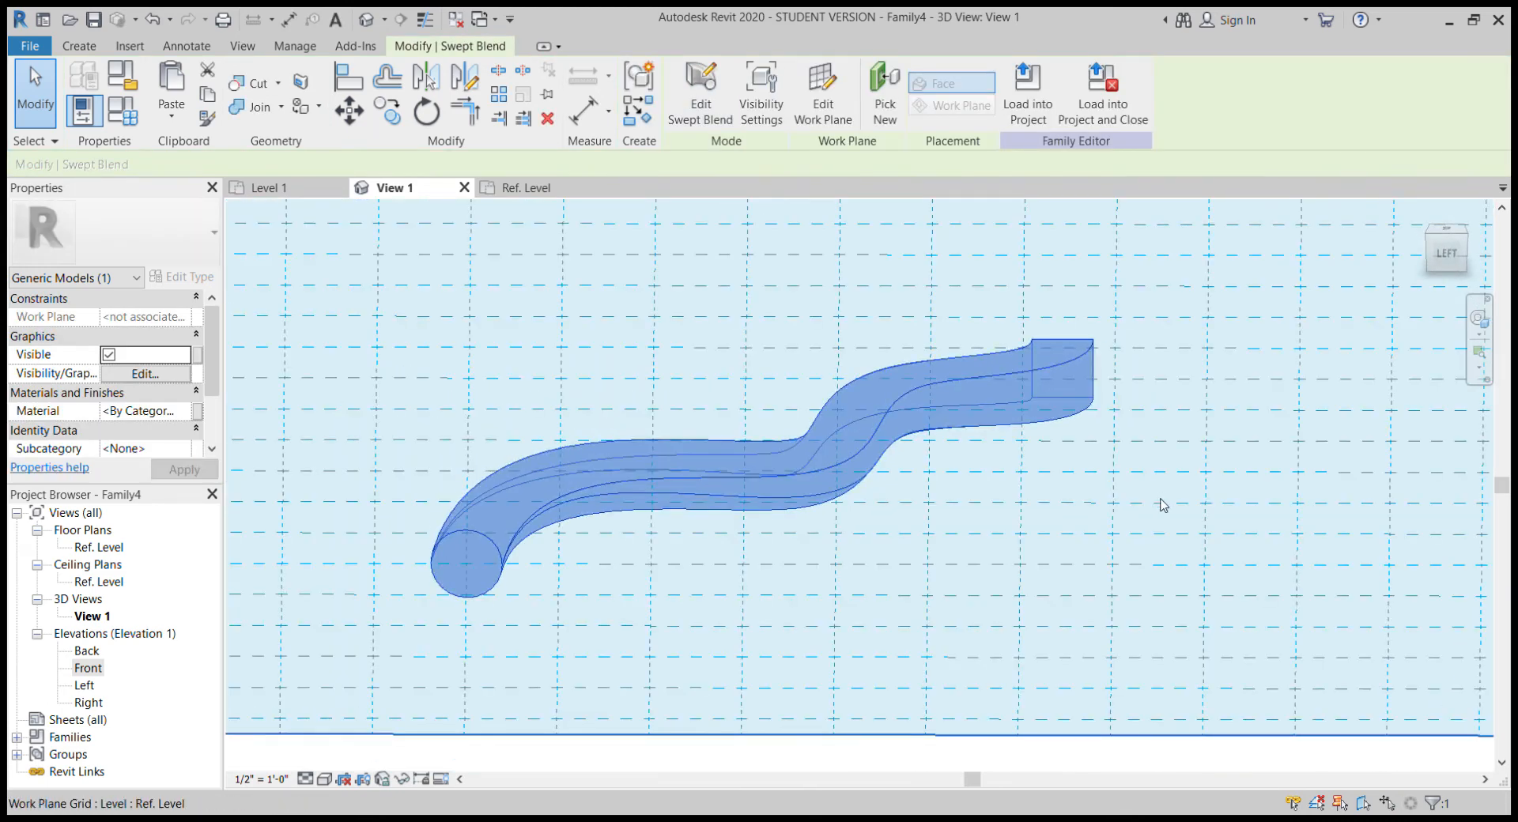
pyautogui.click(536, 306)
pyautogui.click(80, 45)
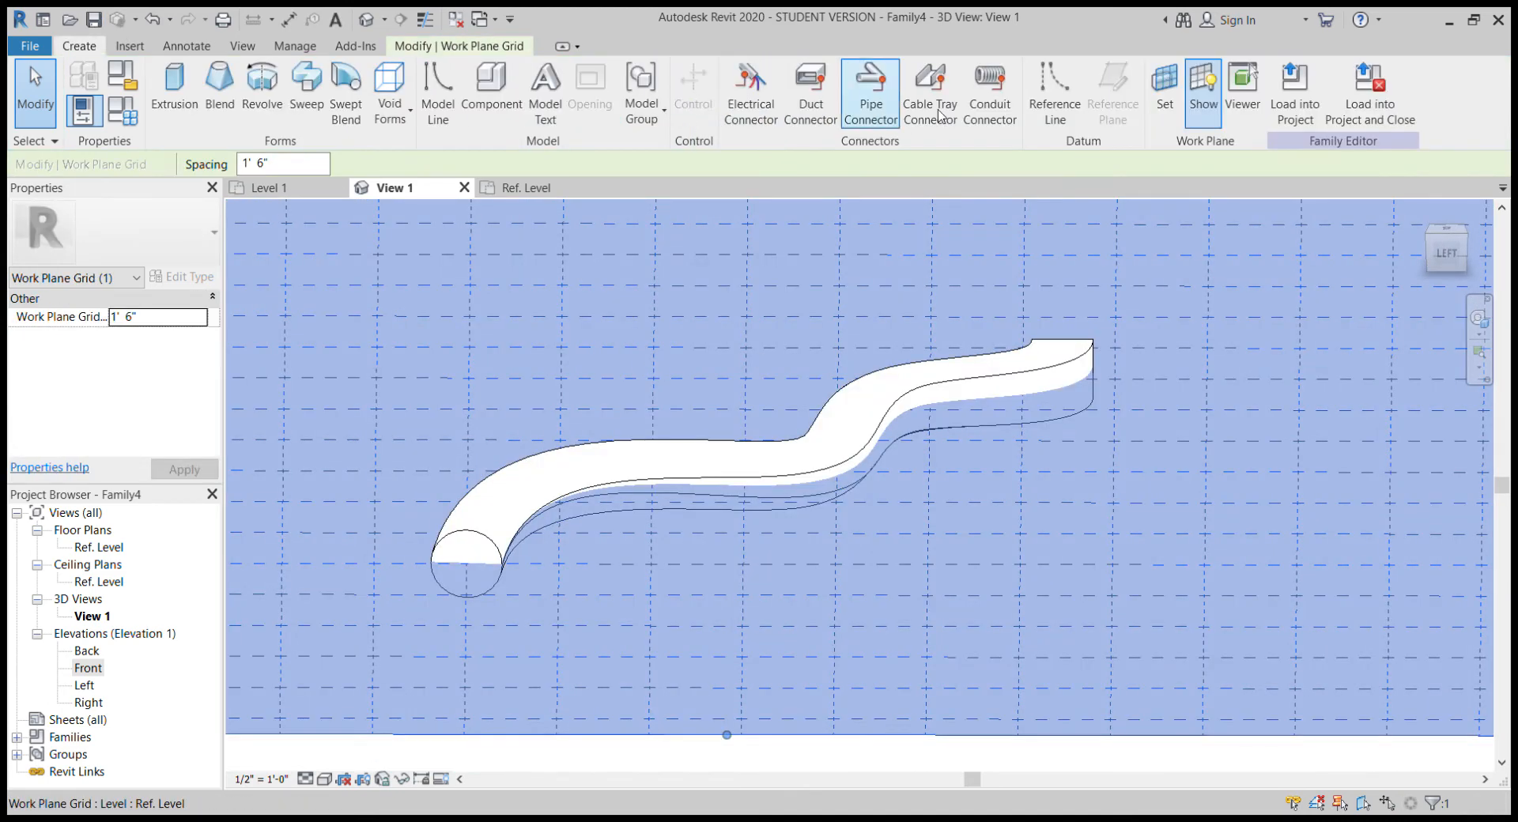
pyautogui.click(1203, 93)
# Reopen the swept blend for editing and switch on a top vertex connection near the square profile.
pyautogui.keyDown('shift'); pyautogui.moveTo(637, 562); pyautogui.dragTo(644, 533, button='middle'); pyautogui.keyUp('shift')
pyautogui.doubleClick(622, 515)
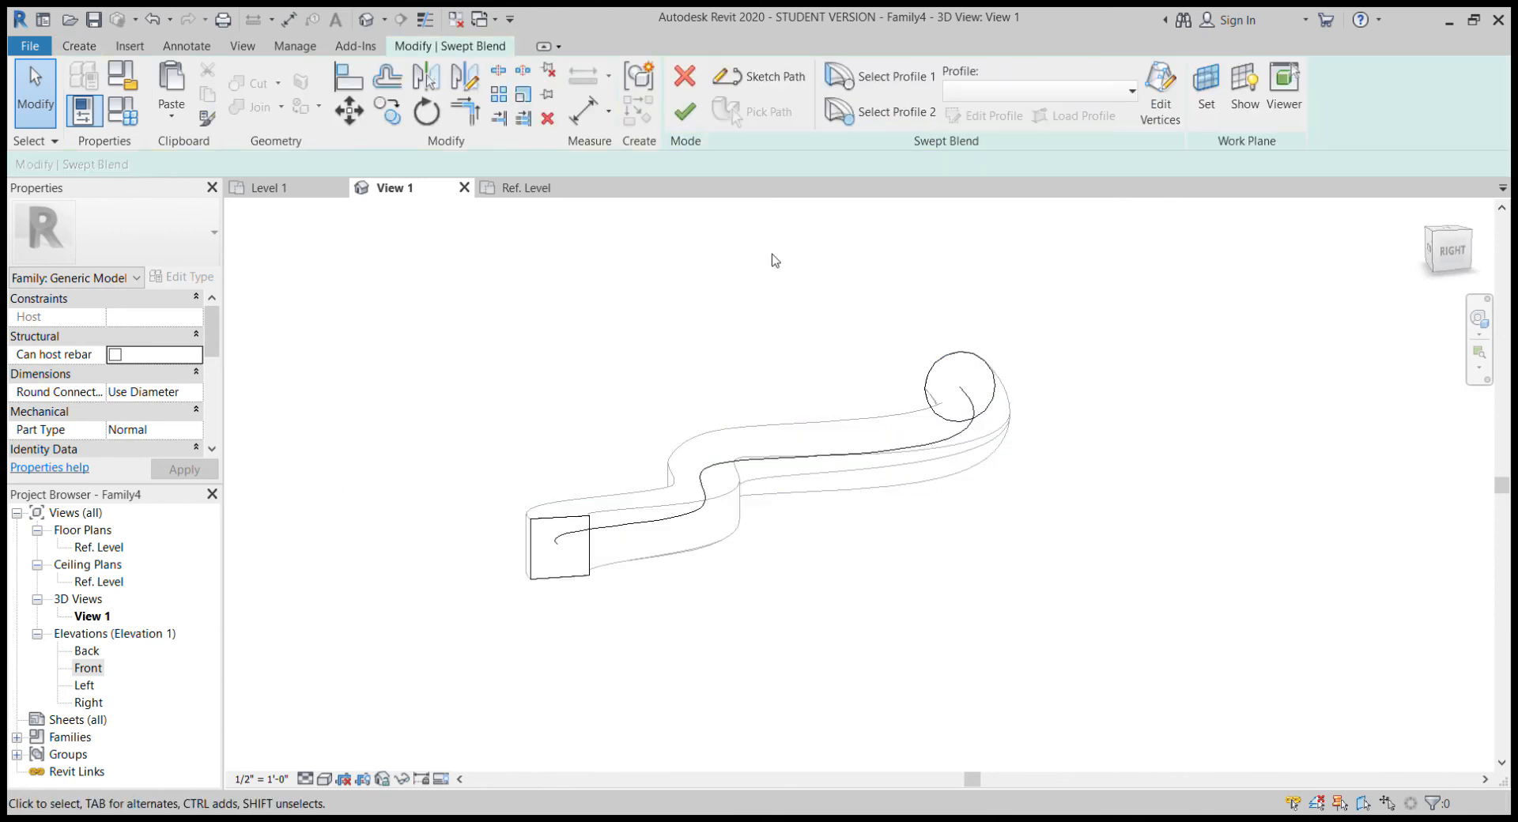
pyautogui.click(1160, 86)
pyautogui.keyDown('shift'); pyautogui.moveTo(988, 442); pyautogui.dragTo(536, 501, button='middle'); pyautogui.keyUp('shift')
pyautogui.click(521, 504)
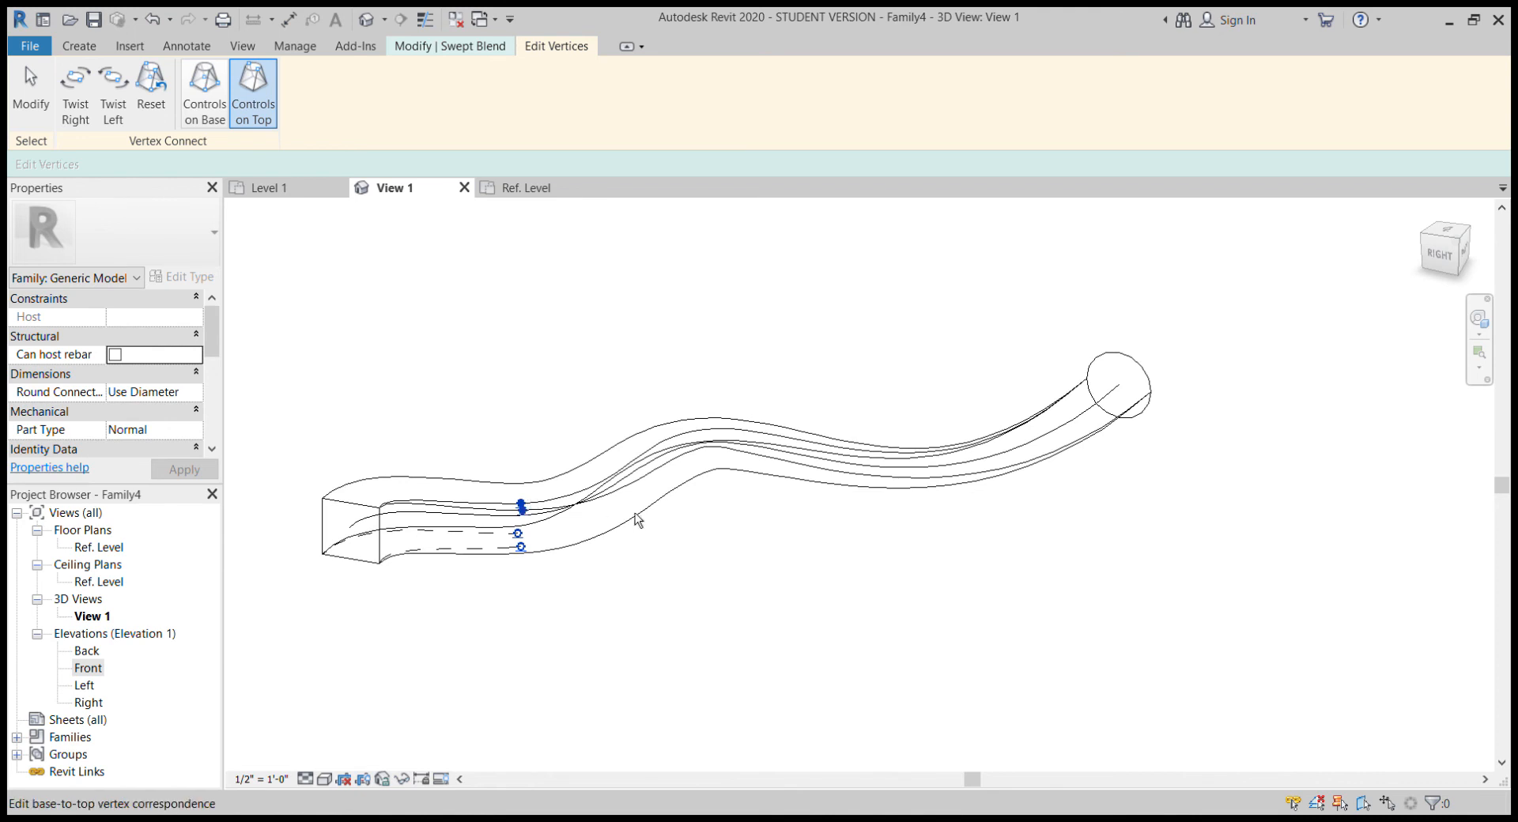
# Enable the remaining vertex connections at the square end, leave vertex editing and finish the swept blend.
pyautogui.keyDown('shift'); pyautogui.moveTo(637, 519); pyautogui.dragTo(450, 597, button='middle'); pyautogui.keyUp('shift')
pyautogui.click(540, 355)
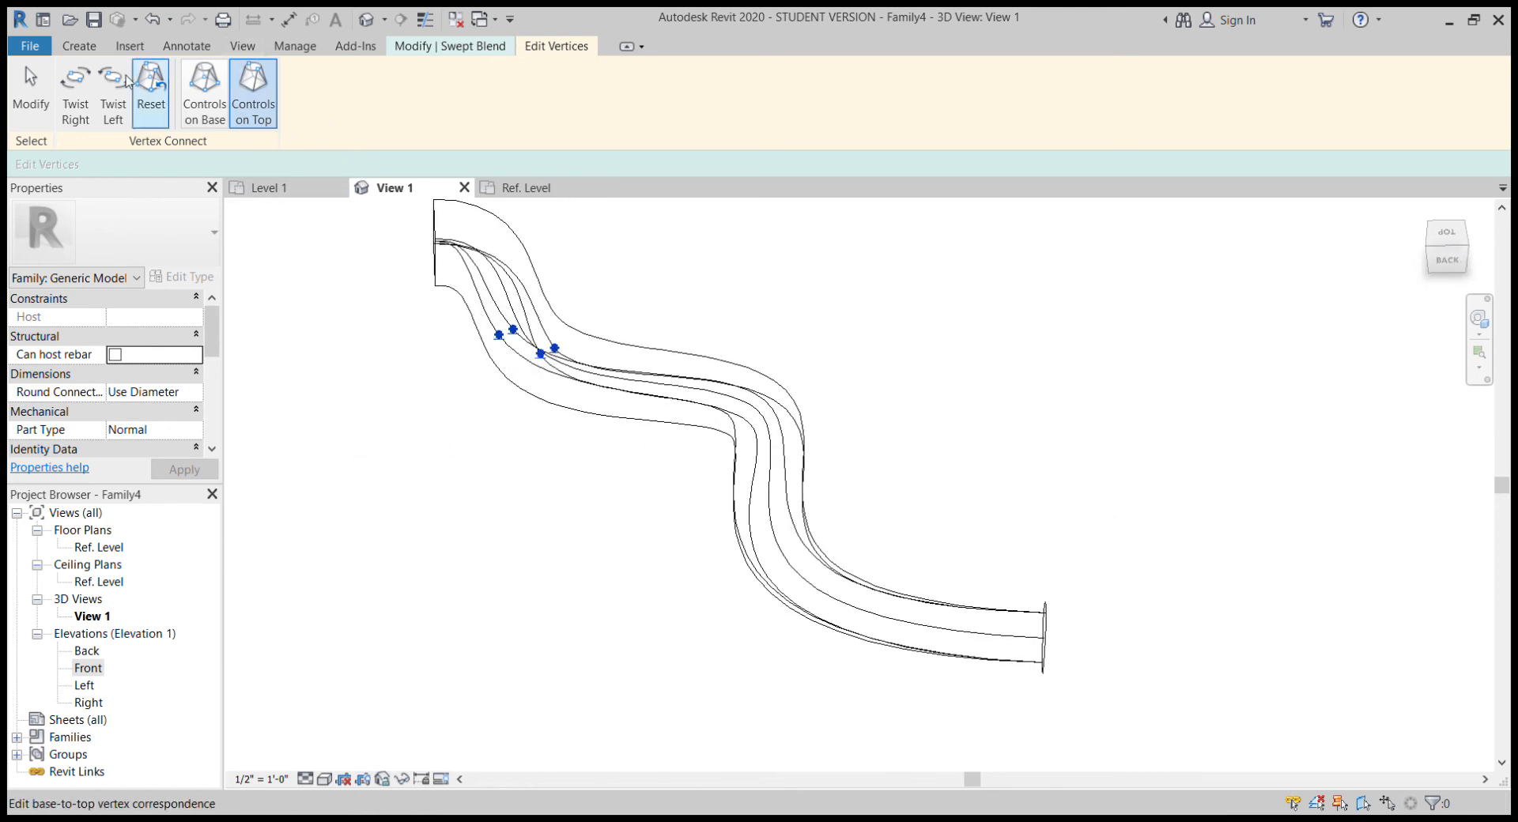
pyautogui.click(31, 88)
pyautogui.click(701, 116)
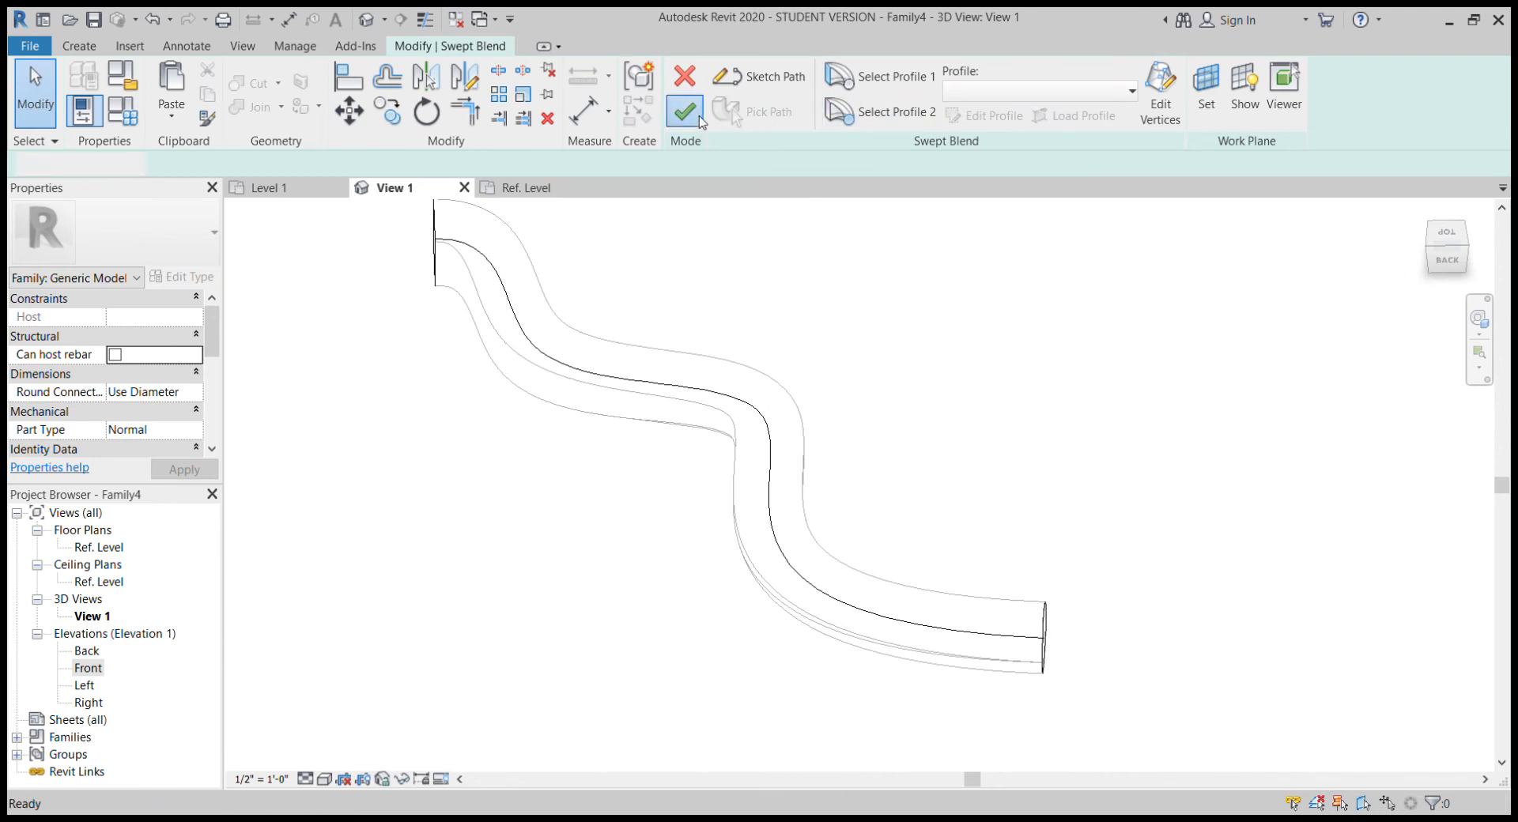
# Examine the swept blend from several sides, checking the transition between its circular and square ends.
pyautogui.keyDown('shift'); pyautogui.moveTo(454, 498); pyautogui.dragTo(295, 481, button='middle'); pyautogui.keyUp('shift')
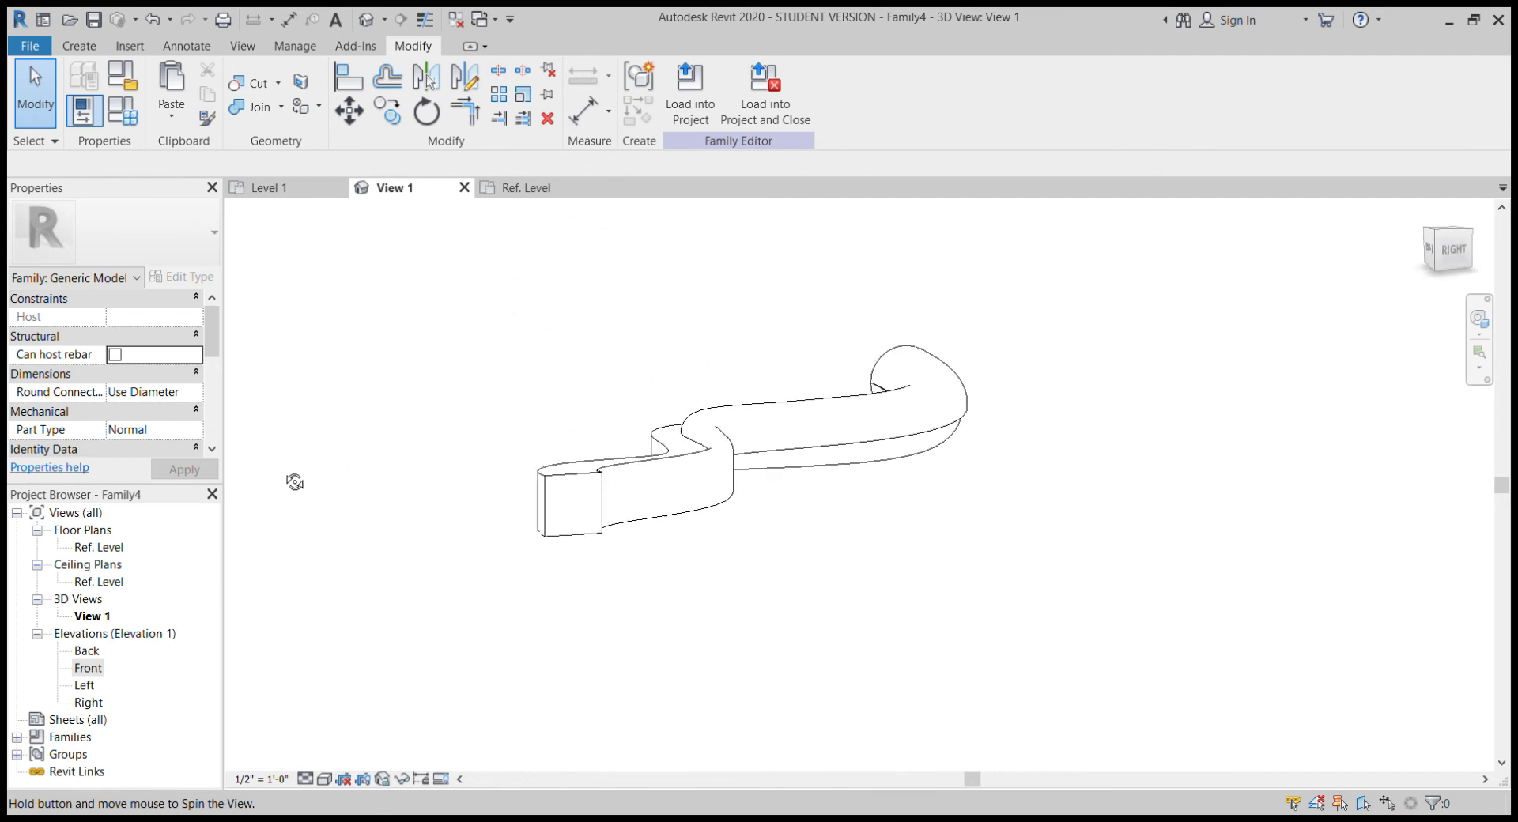
pyautogui.keyDown('shift'); pyautogui.moveTo(918, 491); pyautogui.dragTo(968, 607, button='middle'); pyautogui.keyUp('shift')
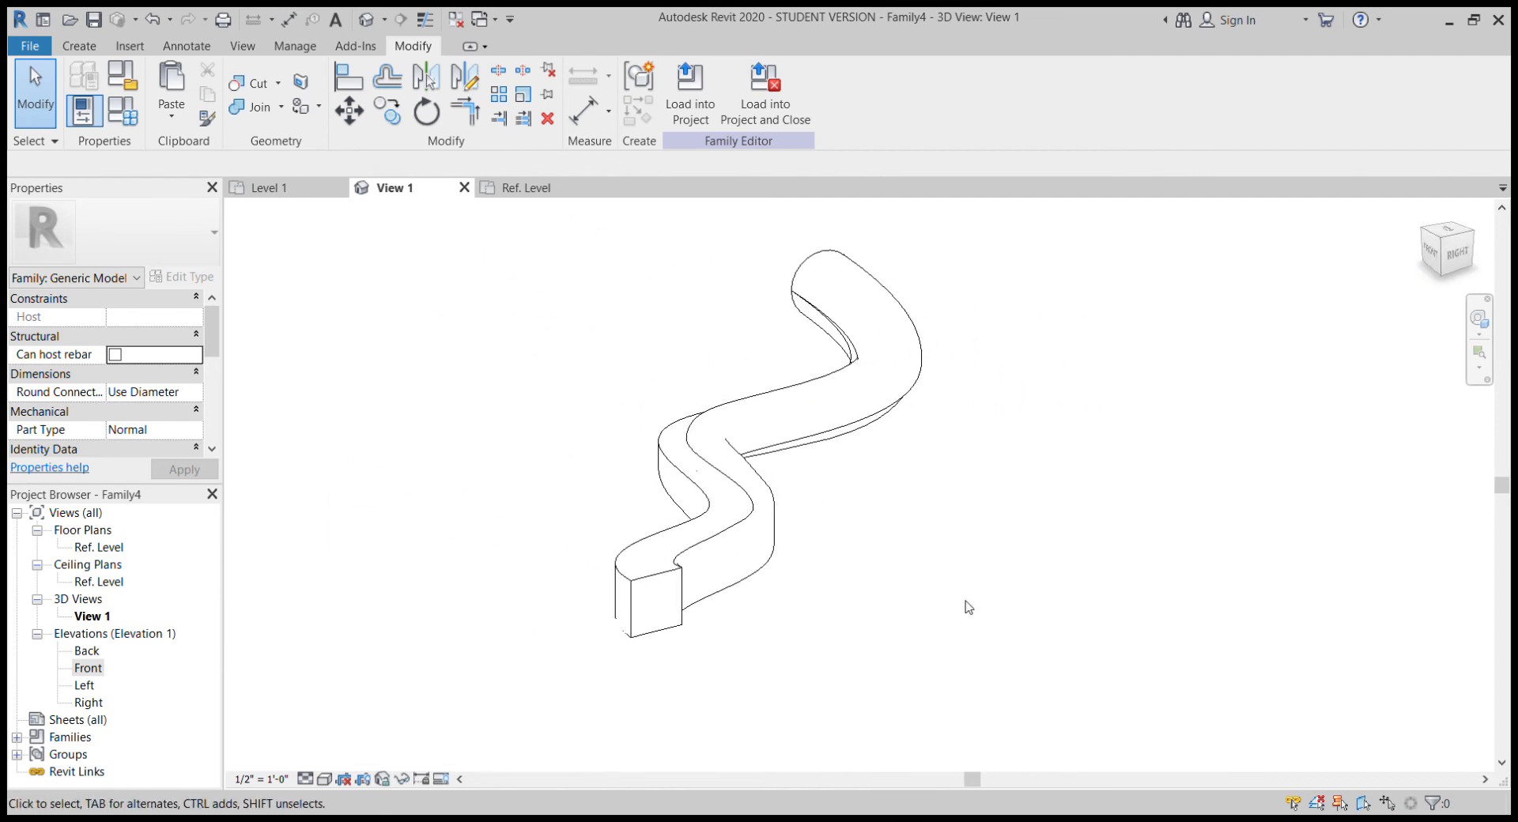
pyautogui.keyDown('shift'); pyautogui.moveTo(887, 570); pyautogui.dragTo(953, 405, button='middle'); pyautogui.keyUp('shift')
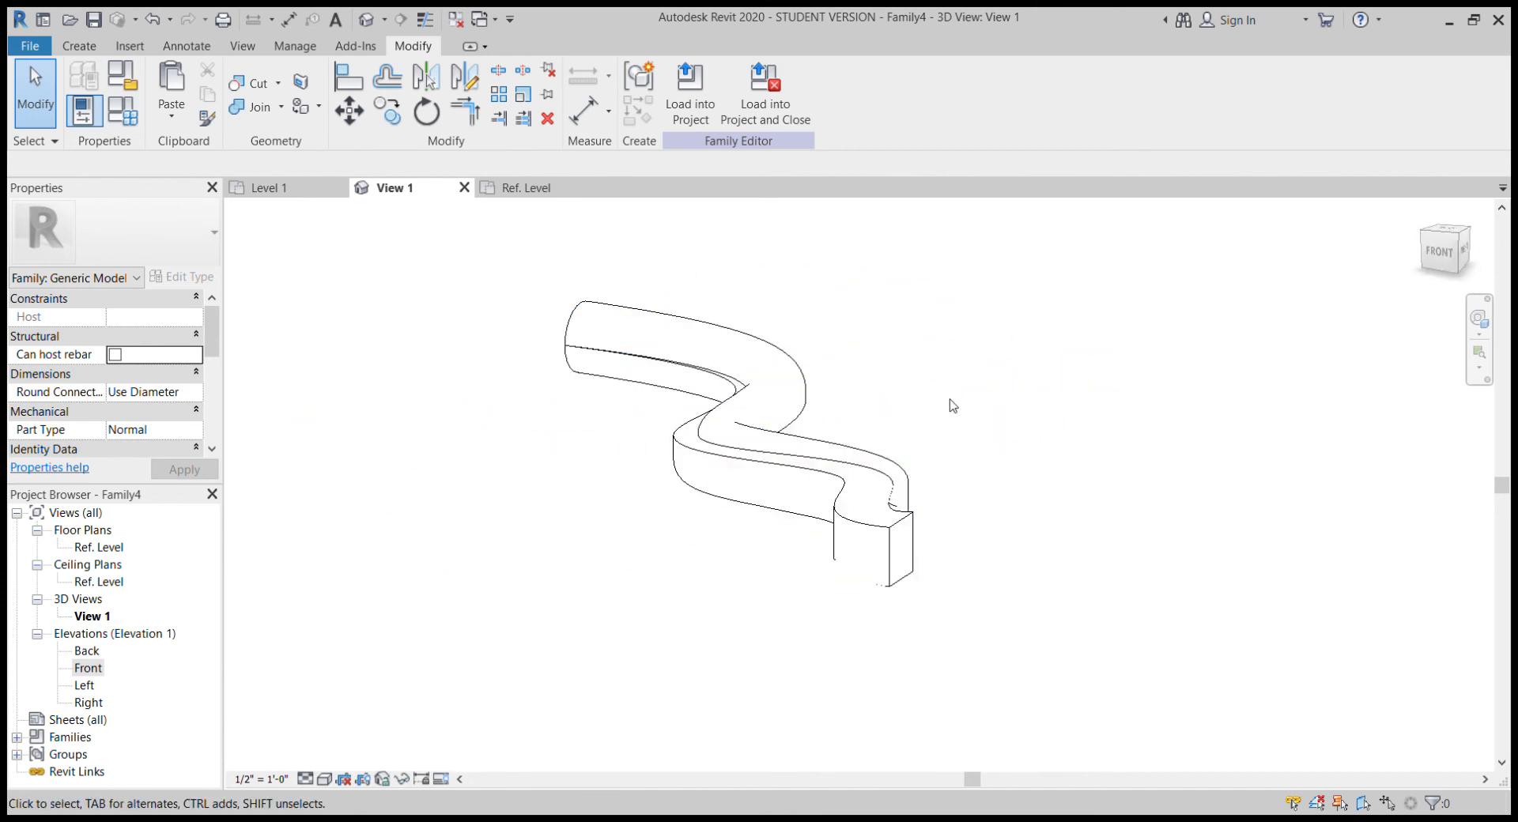
pyautogui.keyDown('shift'); pyautogui.moveTo(1066, 423); pyautogui.dragTo(1108, 393, button='middle'); pyautogui.keyUp('shift')
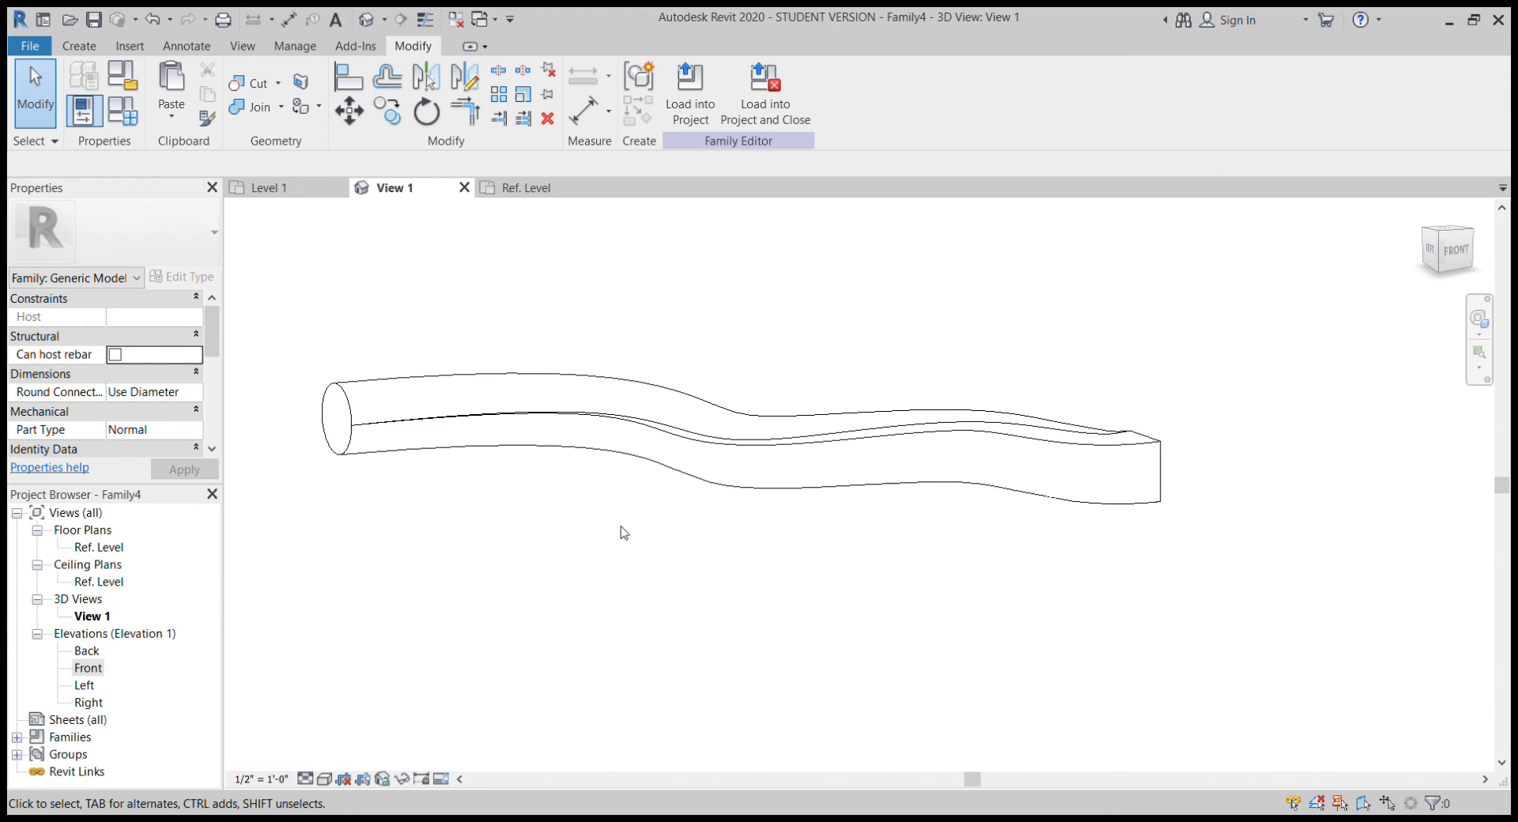
pyautogui.keyDown('shift'); pyautogui.moveTo(429, 537); pyautogui.dragTo(653, 629, button='middle'); pyautogui.keyUp('shift')
pyautogui.click(79, 45)
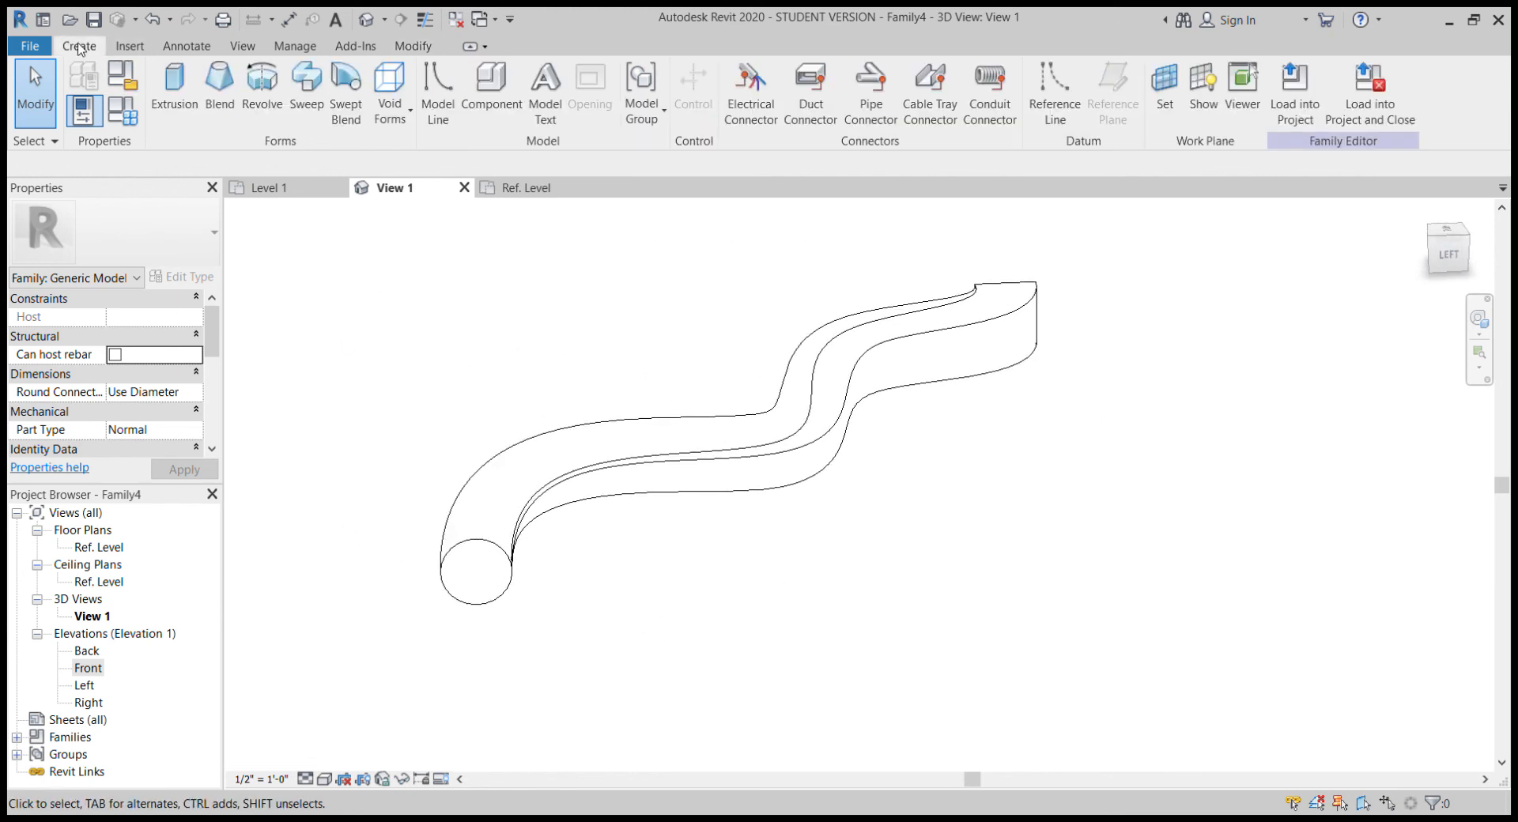